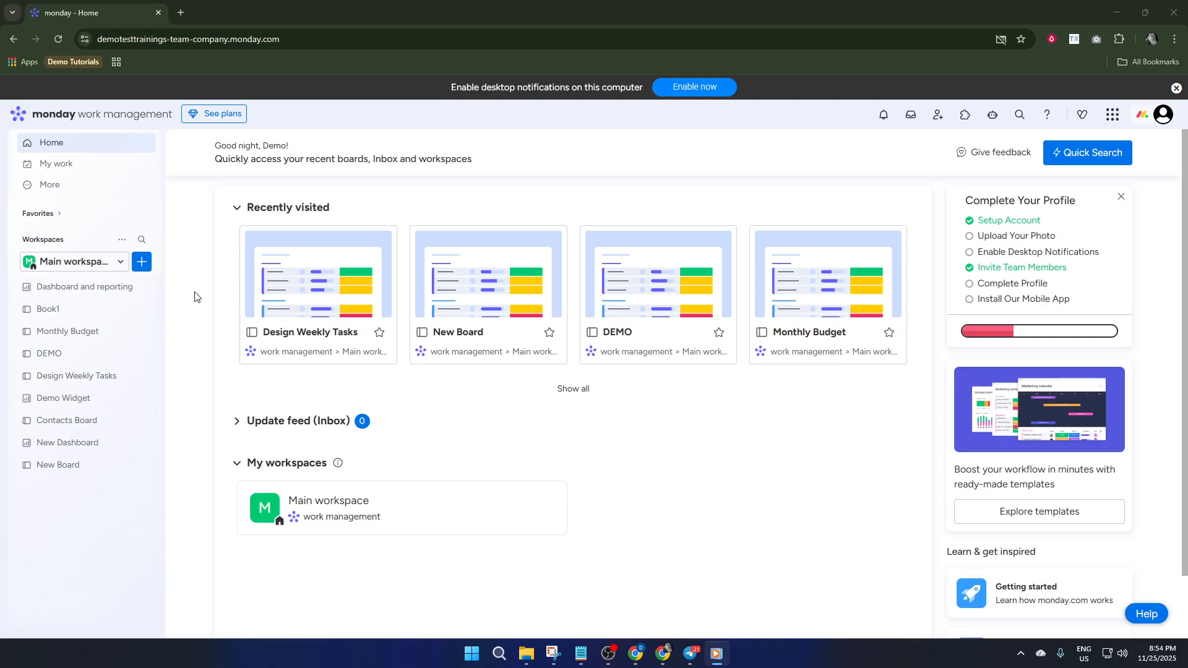
- Open the template center for the main workspace and search it for "project plan"
click(149, 262)
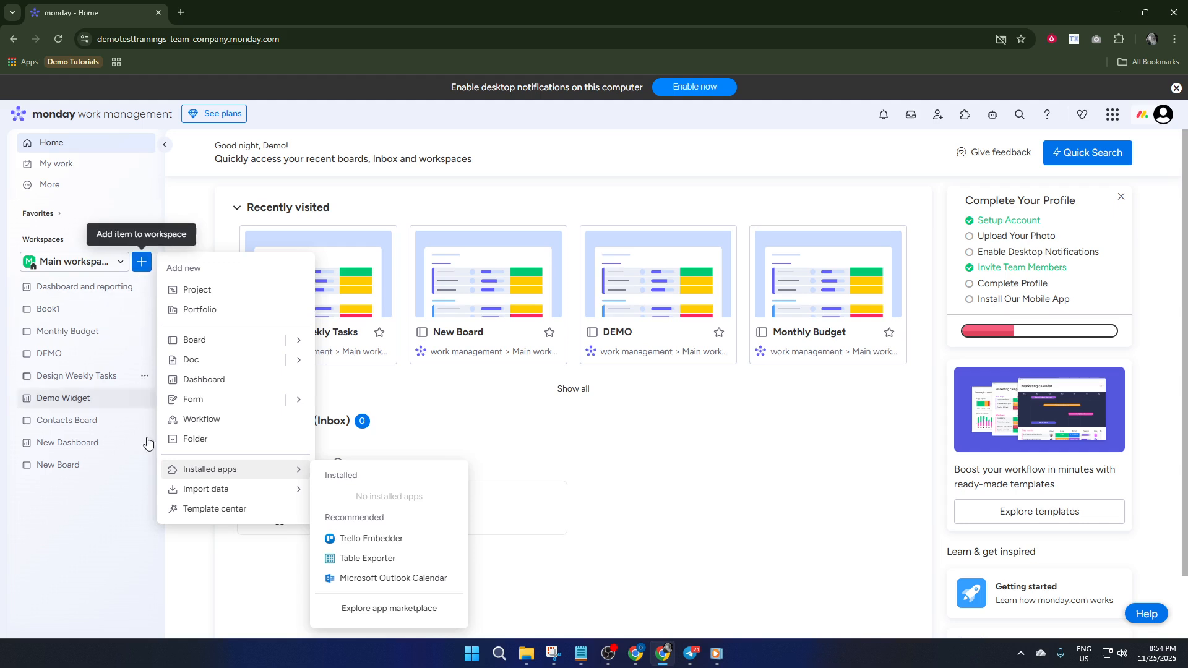
click(219, 509)
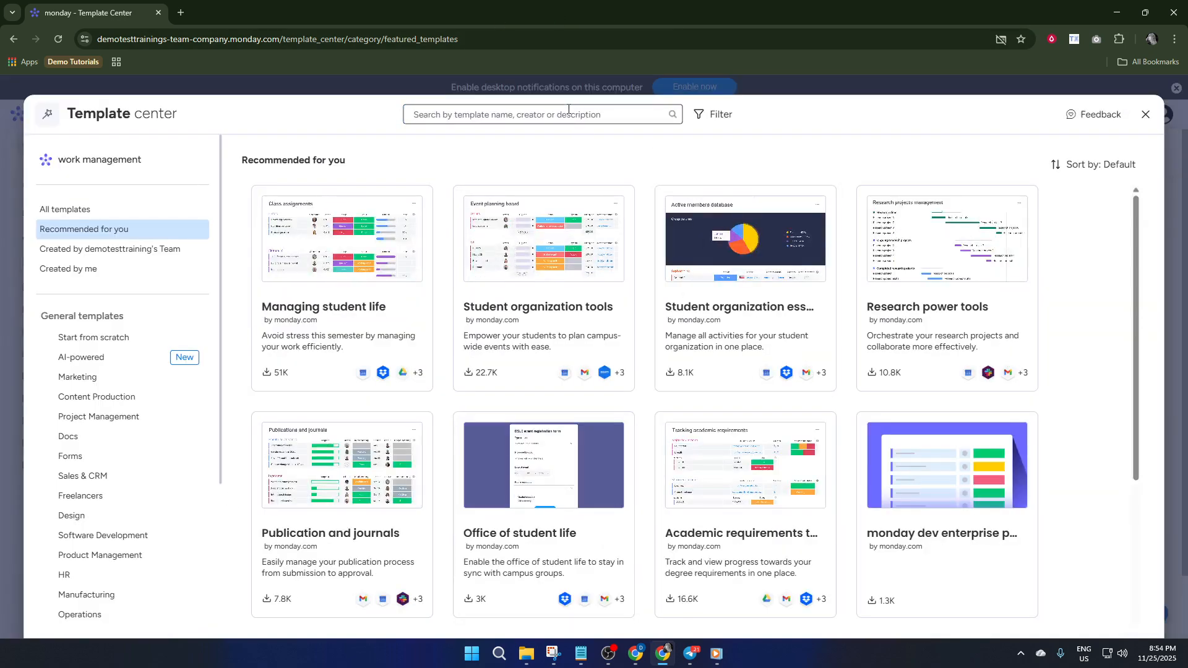
text(p)
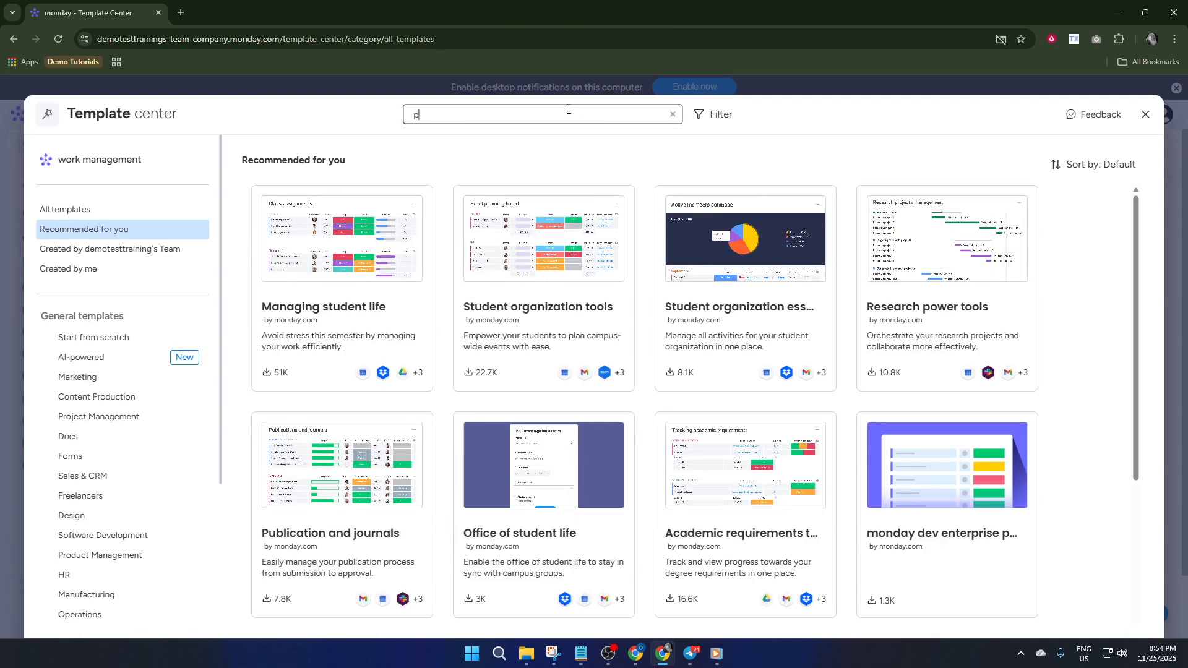
text(roject)
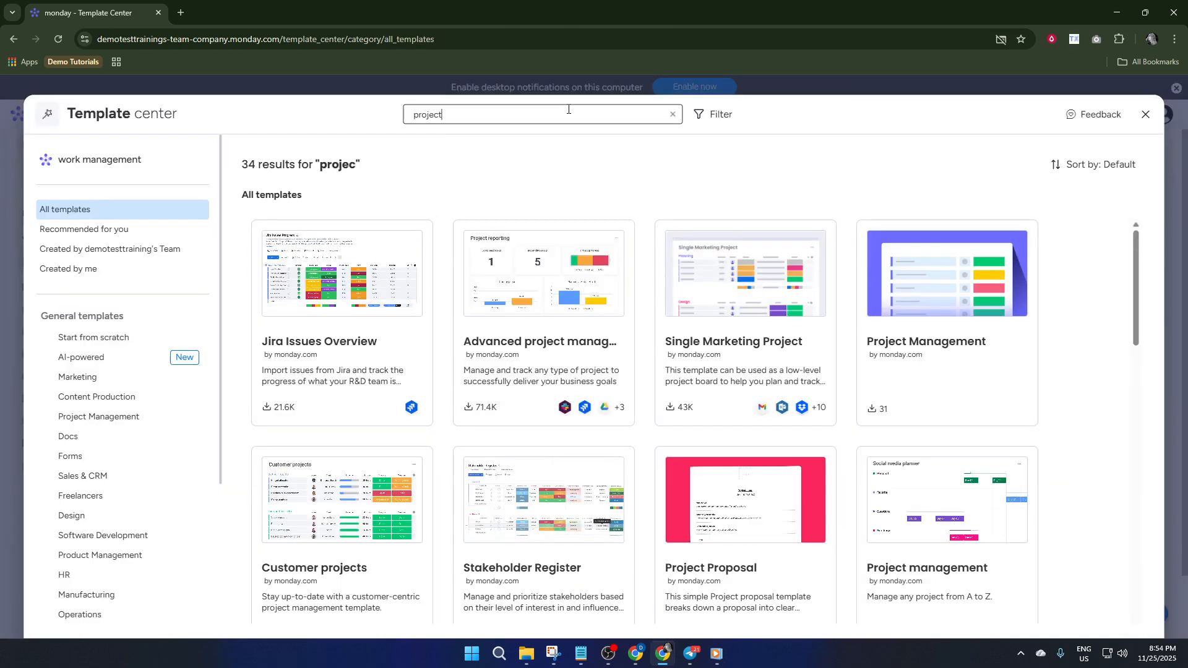
text( pl)
key(BackSpace)
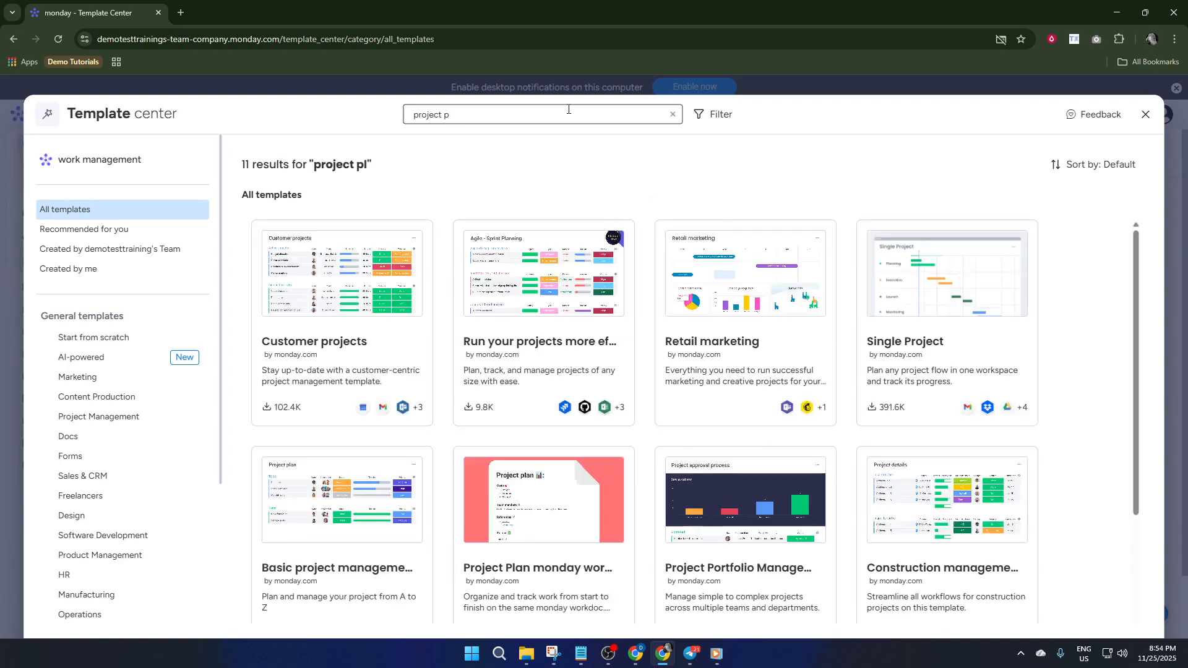
text(l)
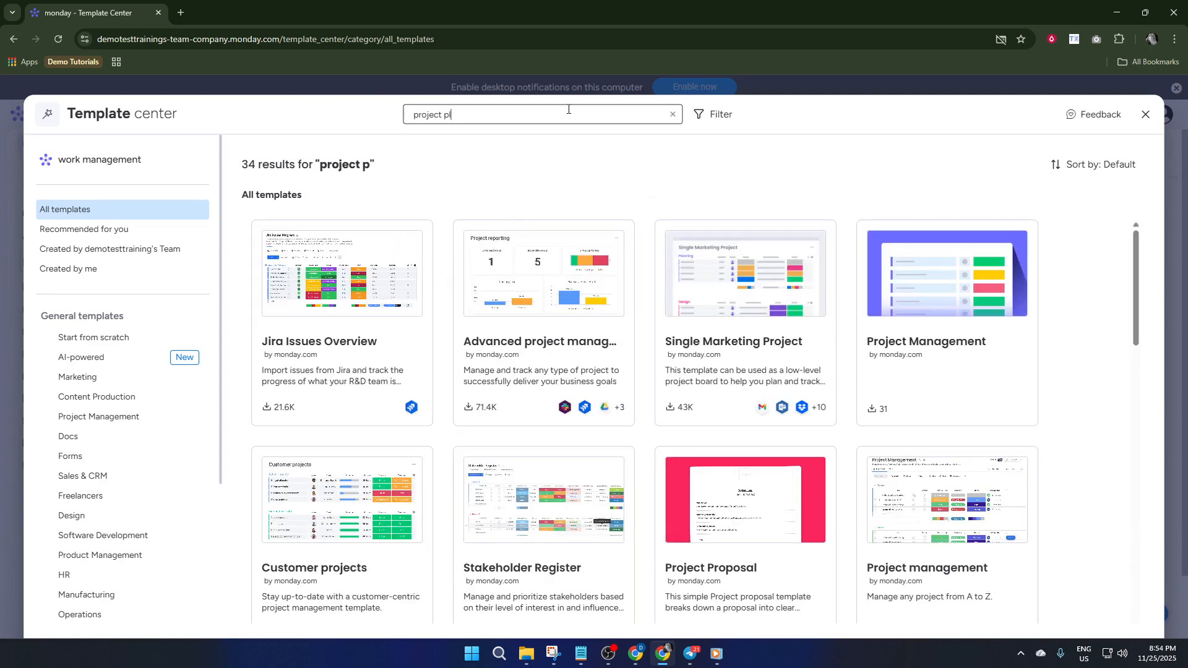
text(an)
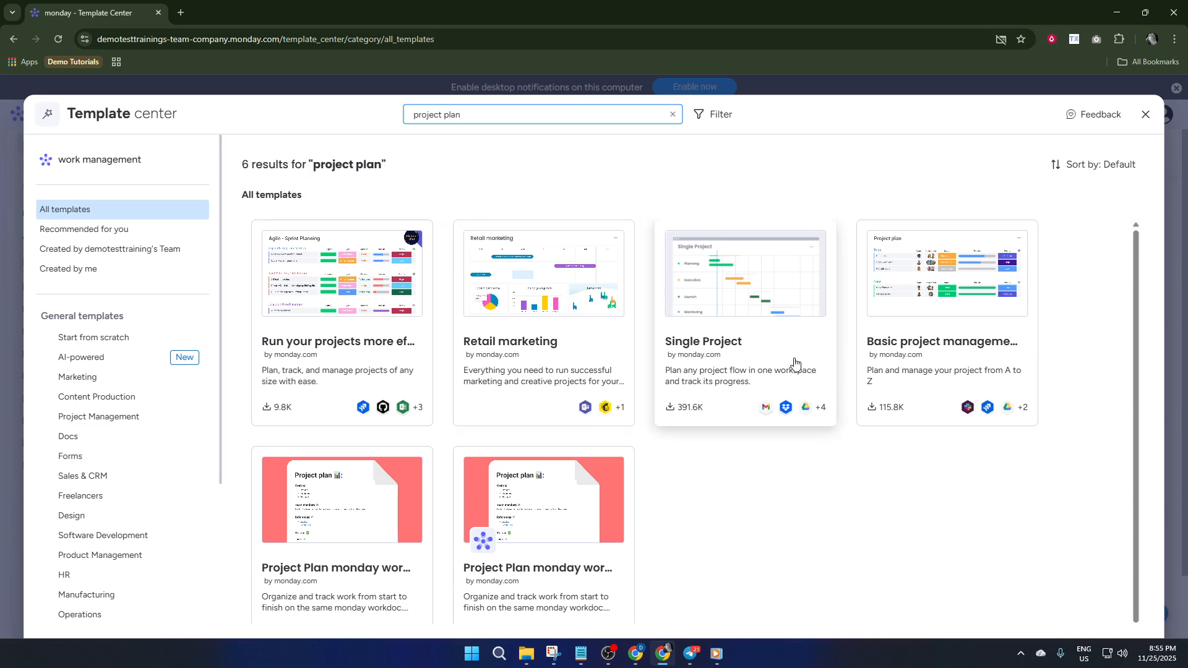
- Browse the matching templates and create a board from the Single Project template
scroll(879, 365, down, 2)
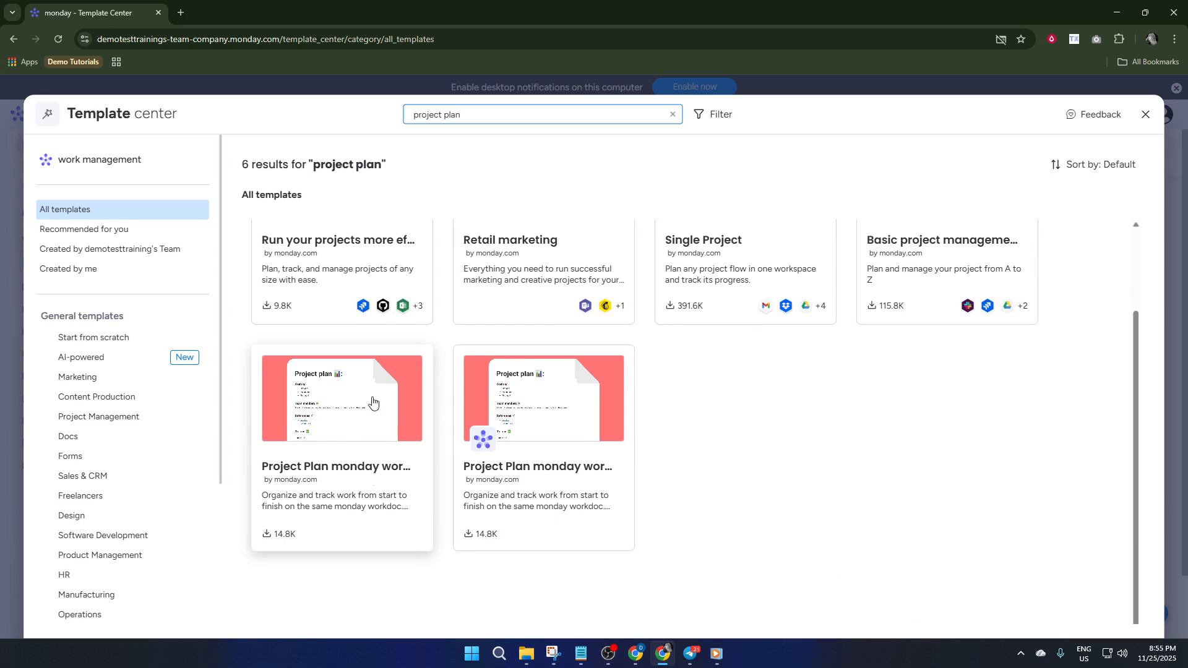
scroll(390, 427, up, 1)
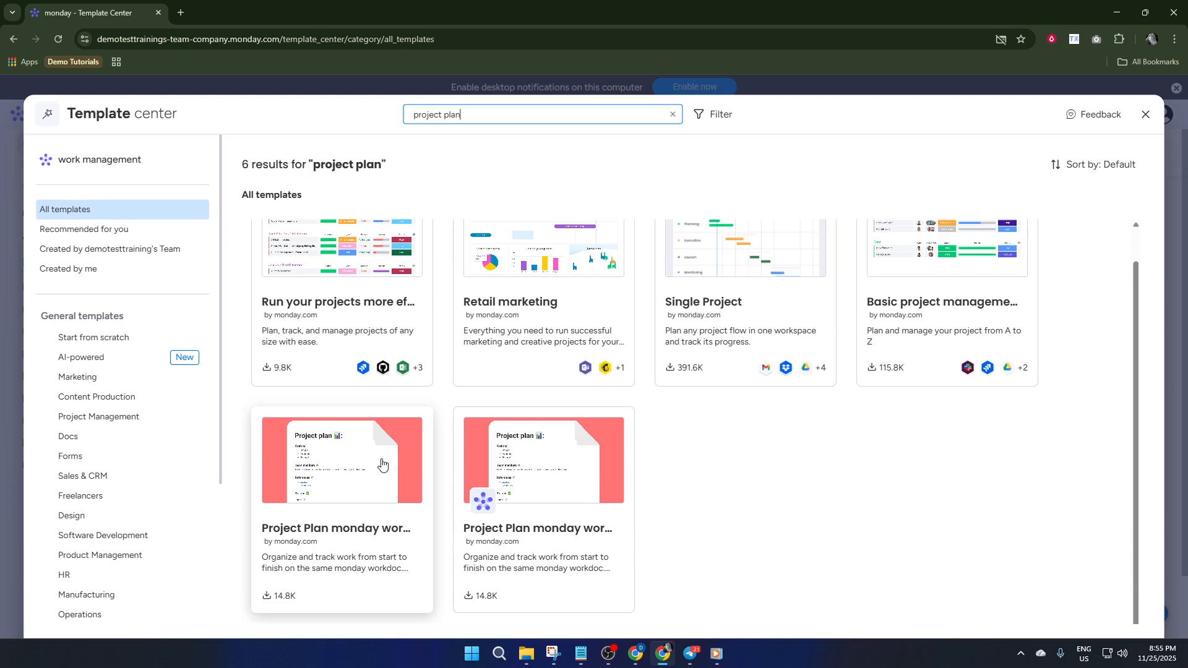
scroll(388, 474, up, 1)
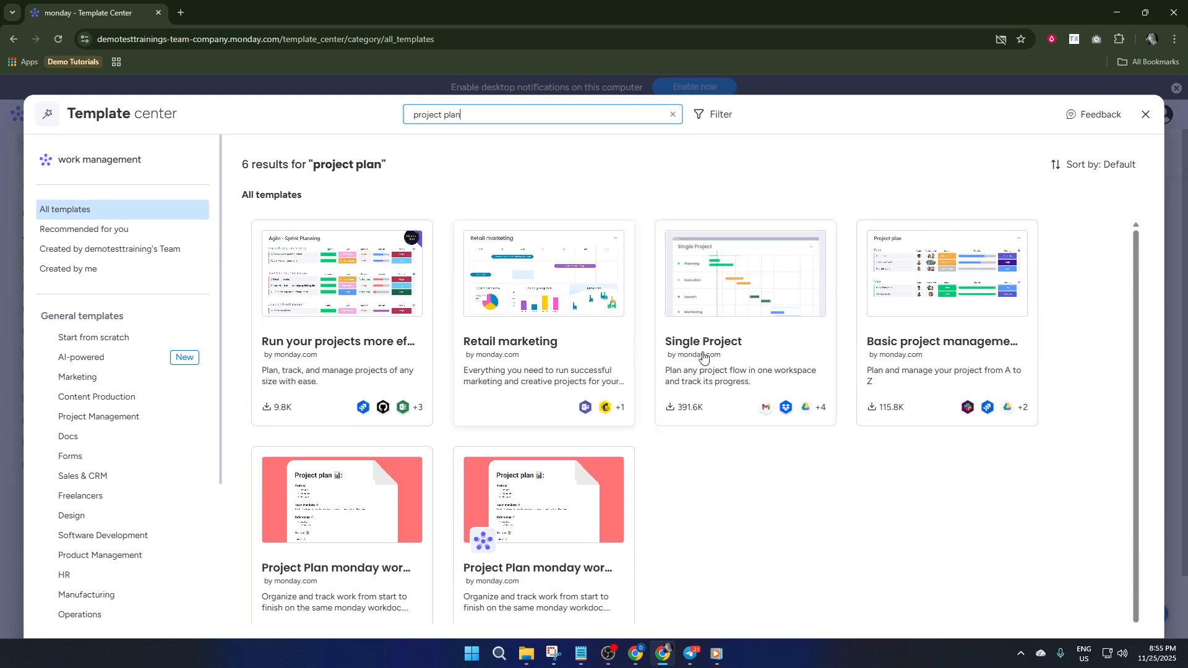
click(732, 304)
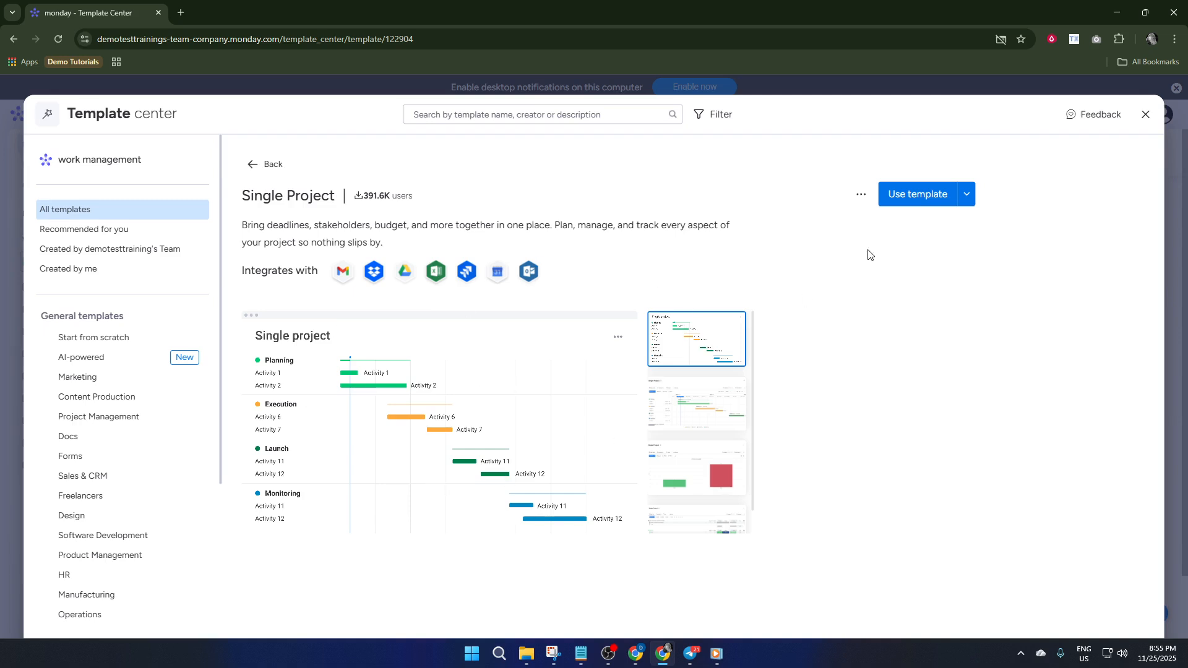
click(918, 194)
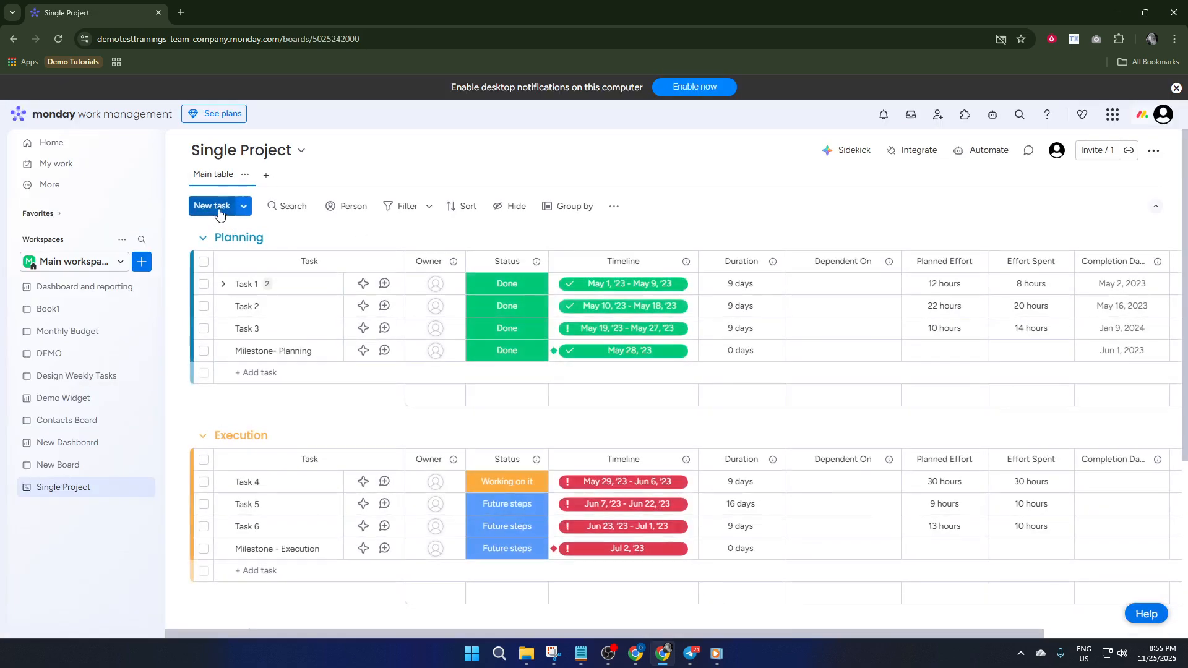
- Add a new group of tasks to the board and name it "Demo Group"
click(245, 207)
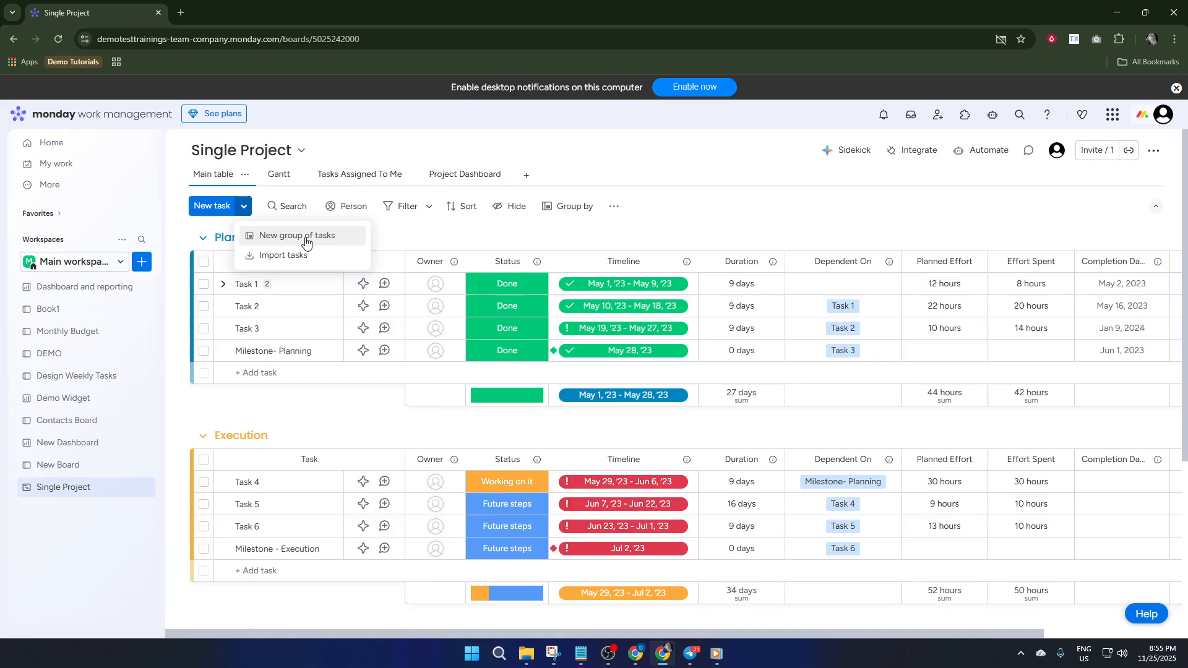
click(285, 238)
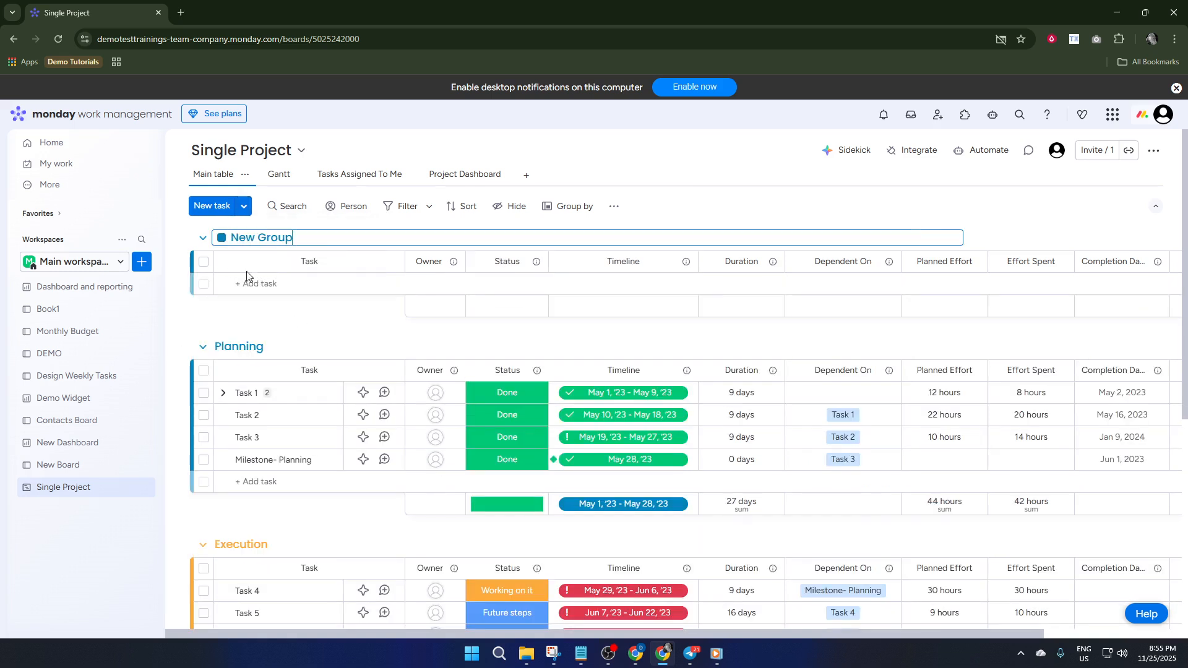
triple_click(295, 237)
text(Demo)
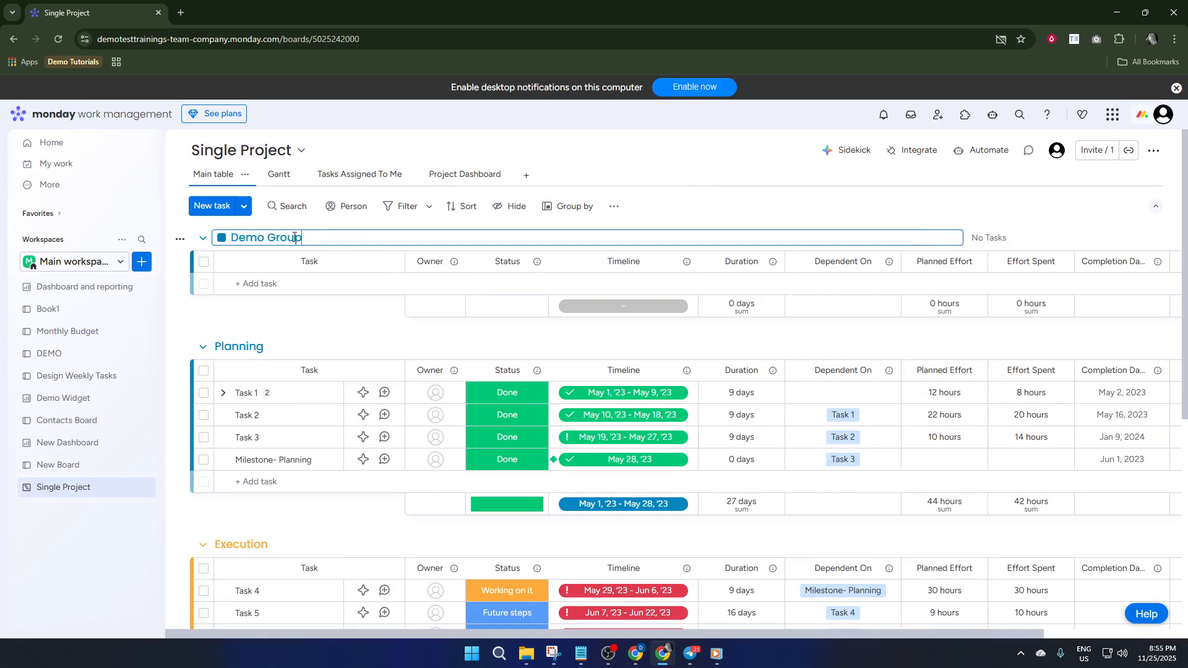
- Add two tasks named "task 1" and "tesk 2" to Demo Group, leaving the task 1 details closed
click(295, 284)
text(ter)
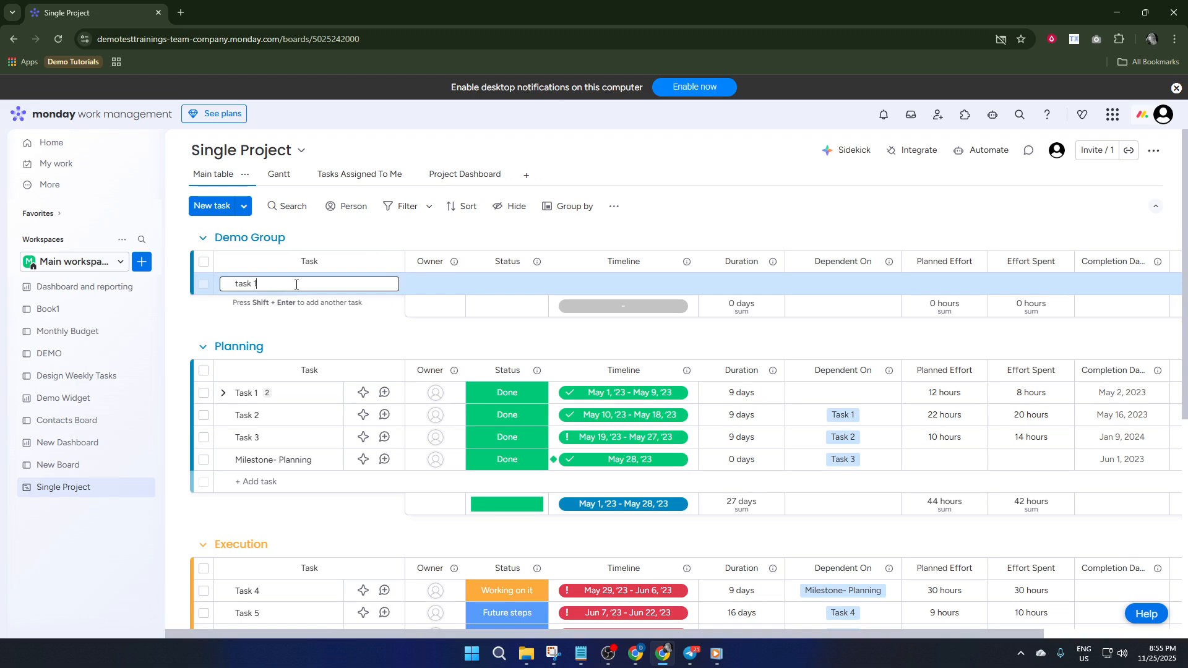
text(k 1)
key(Return)
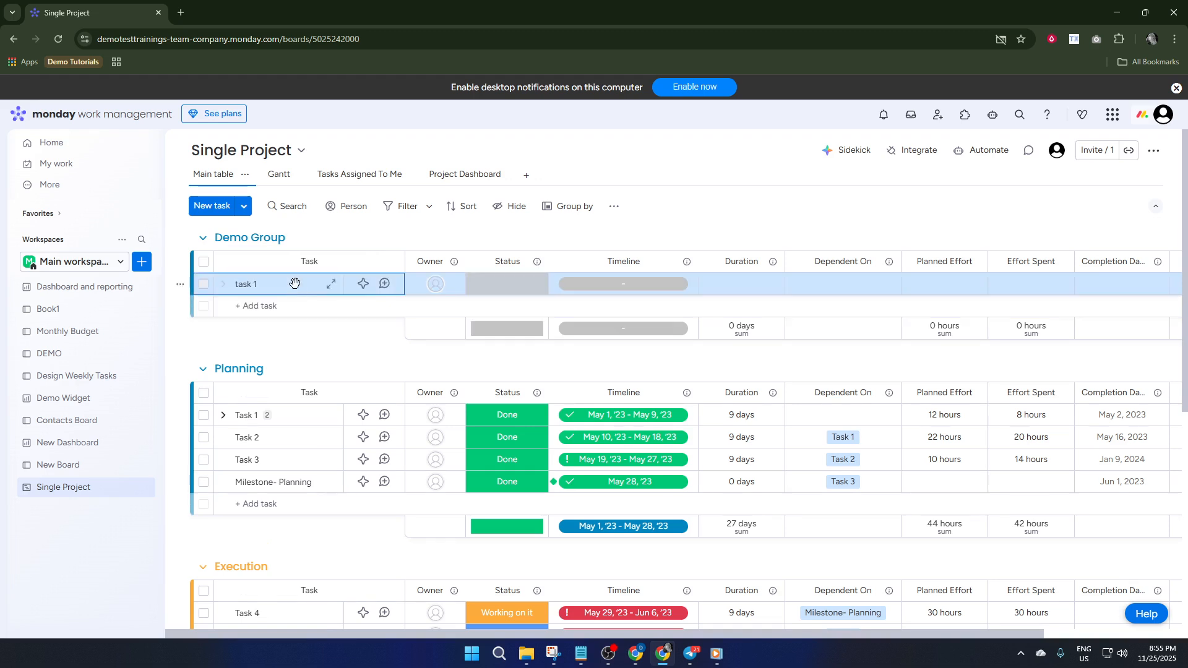
click(292, 285)
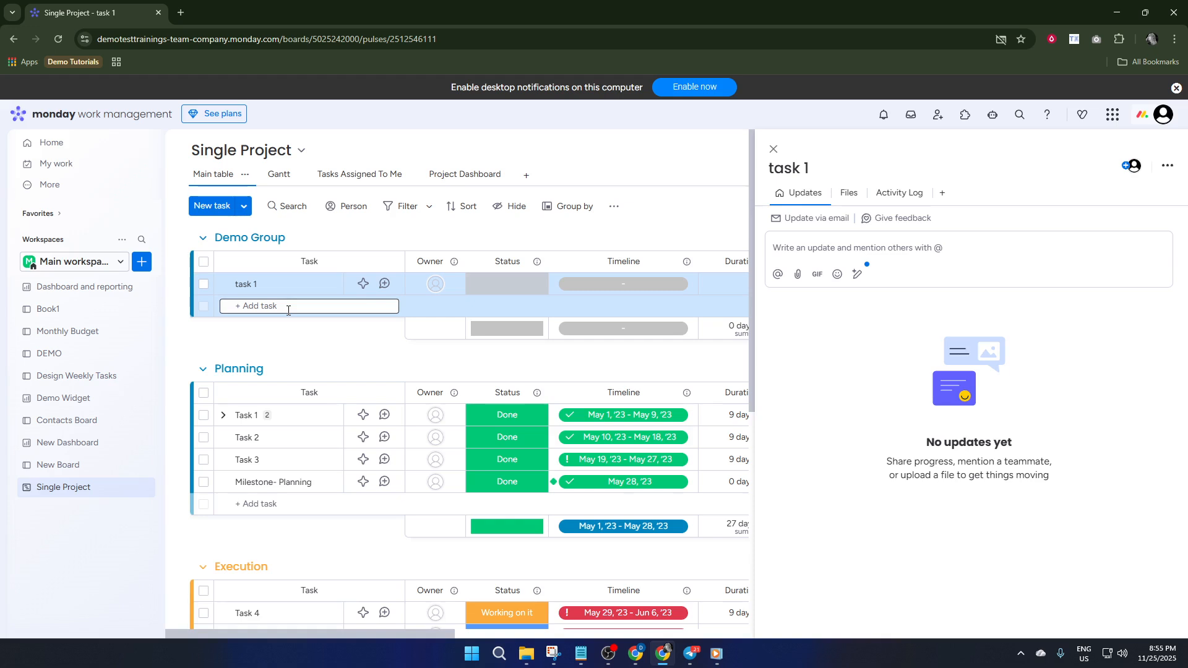
text(tesk 2)
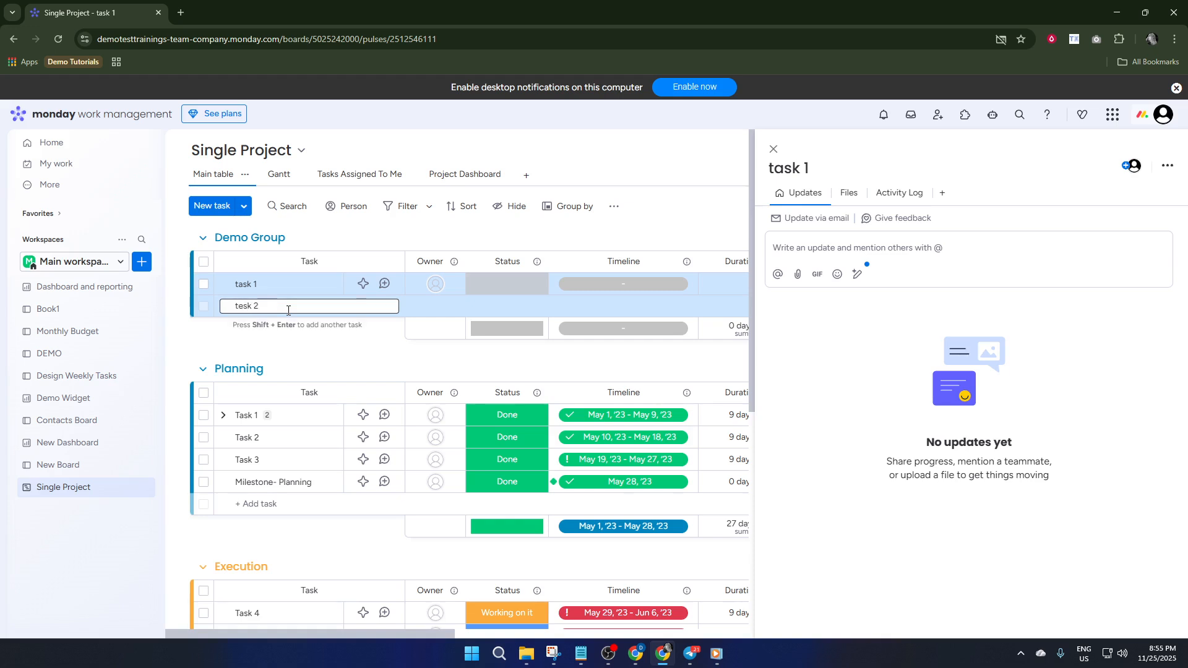
key(Return)
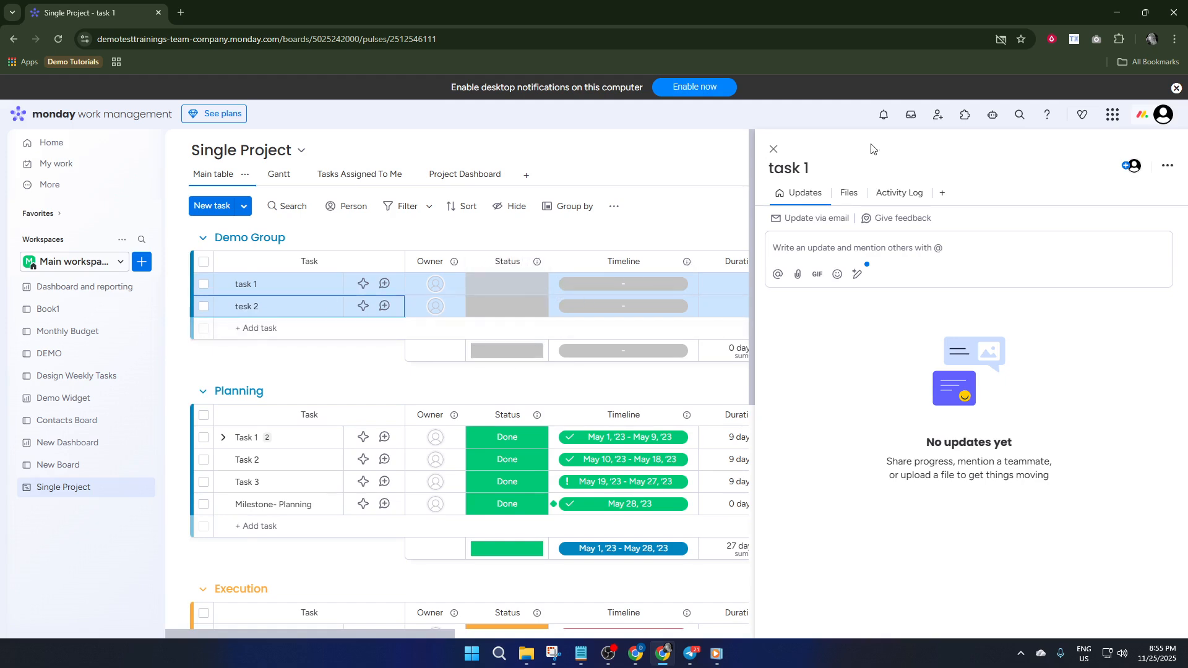
click(774, 149)
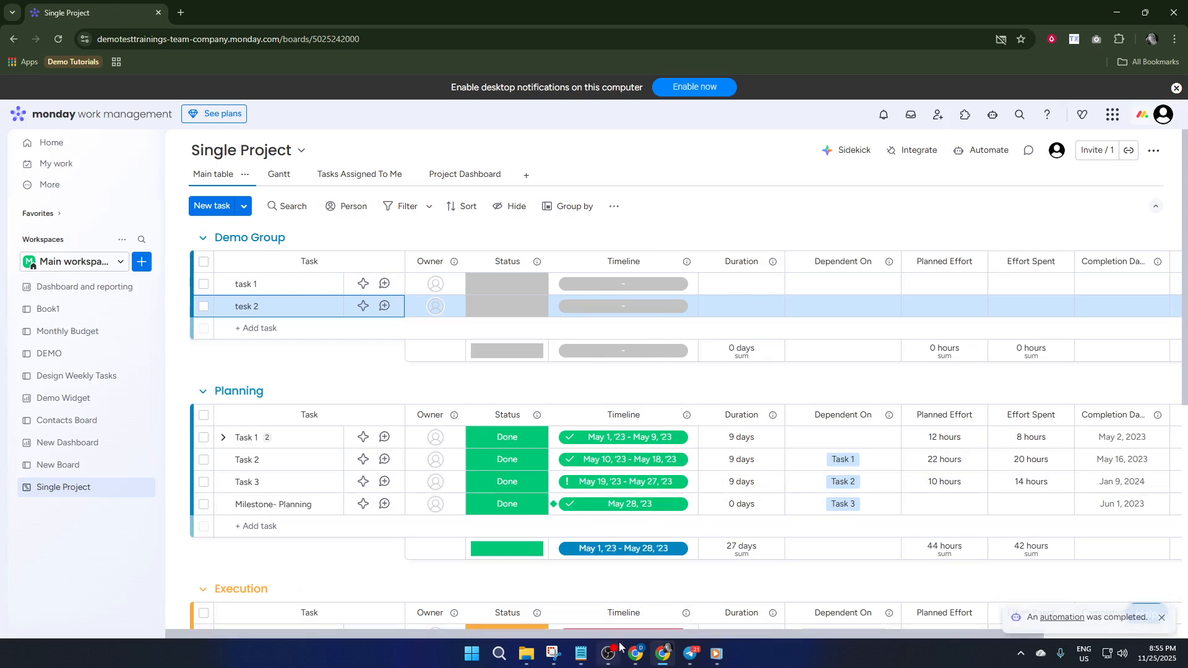
- Assign the second suggested member as owner of task 1 and the third suggested member as owner of tesk 2 in Demo Group
scroll(769, 336, right, 3)
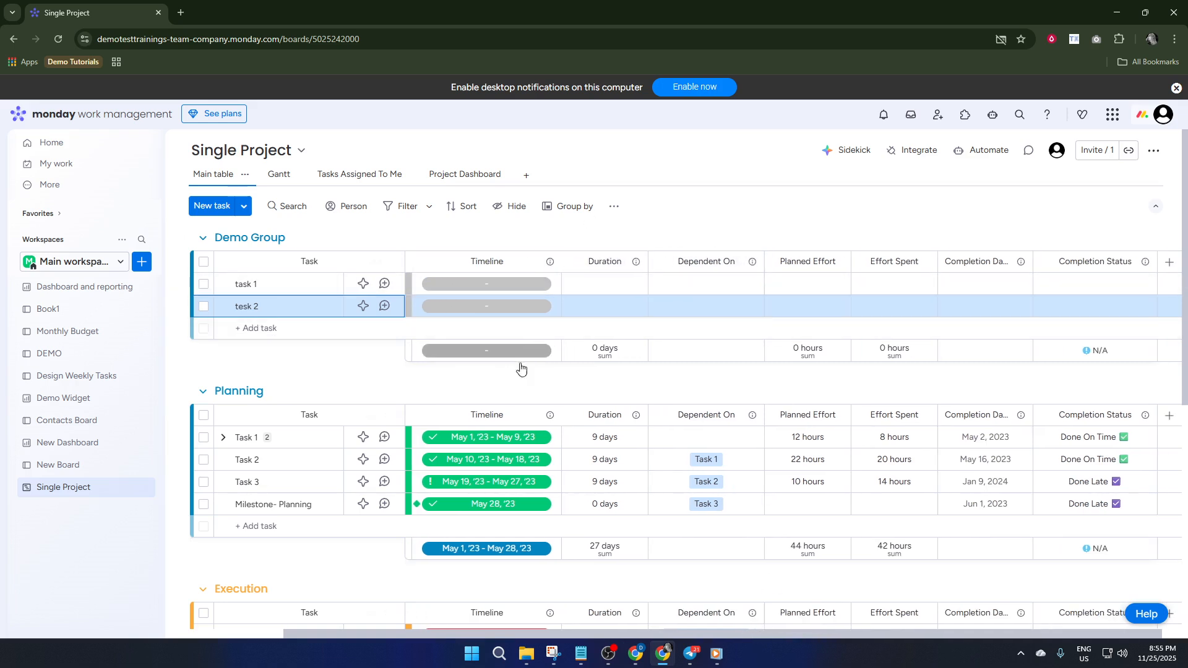
drag(599, 634, 480, 634)
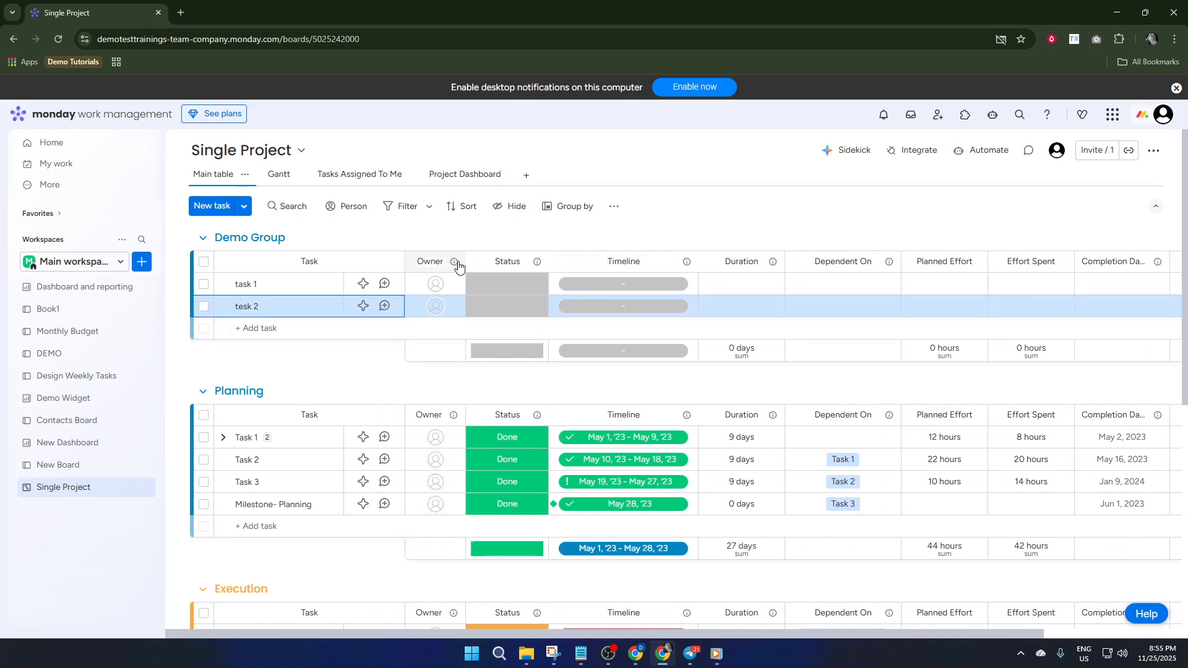
click(436, 285)
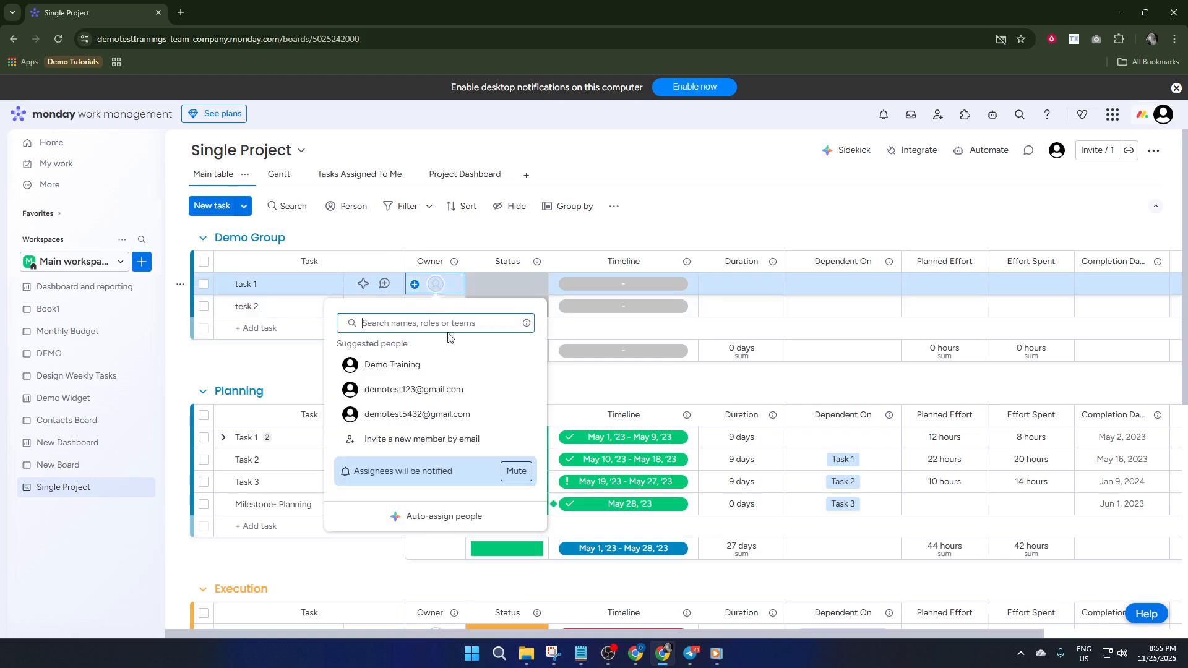
click(412, 389)
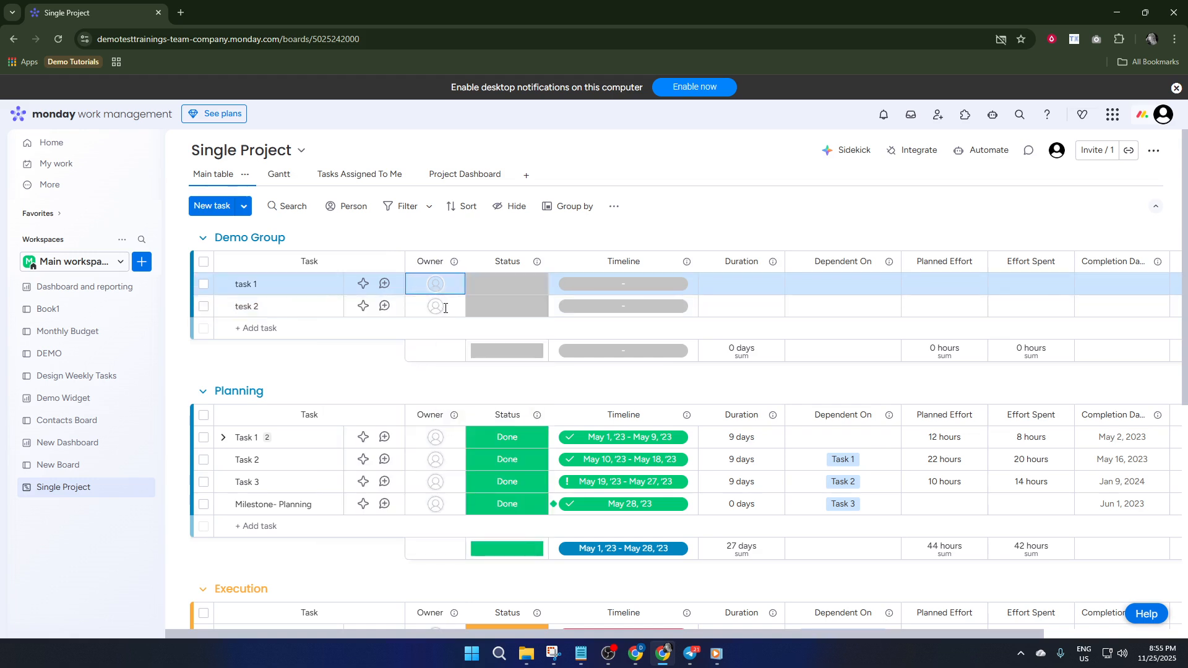
click(433, 307)
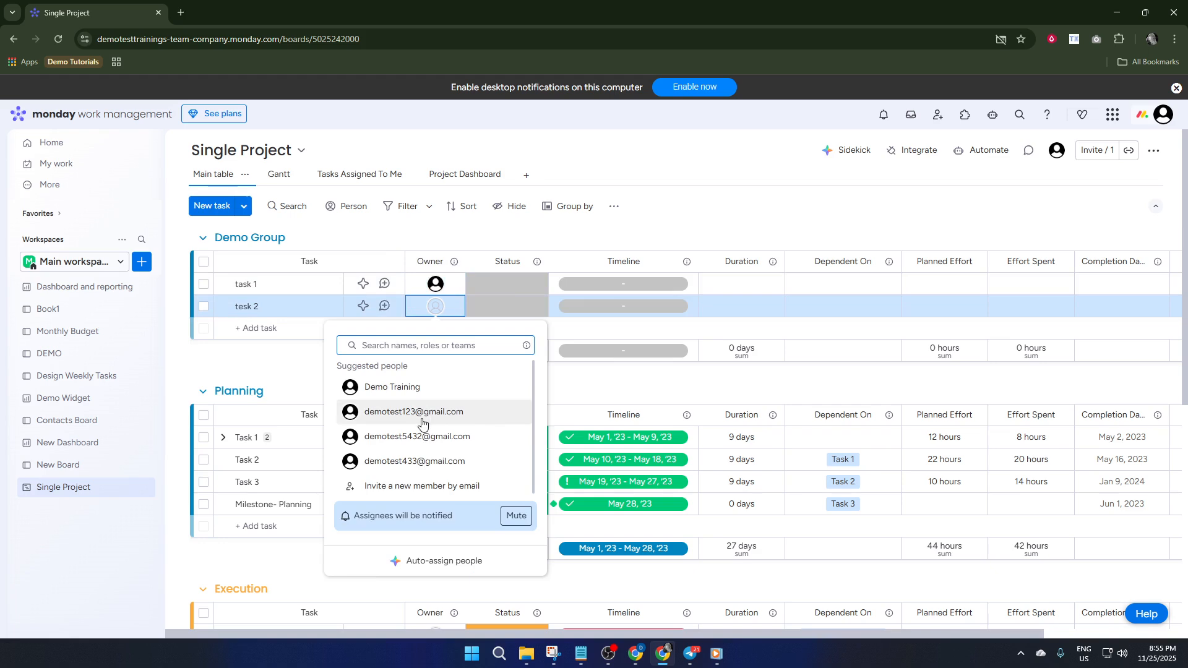
click(421, 444)
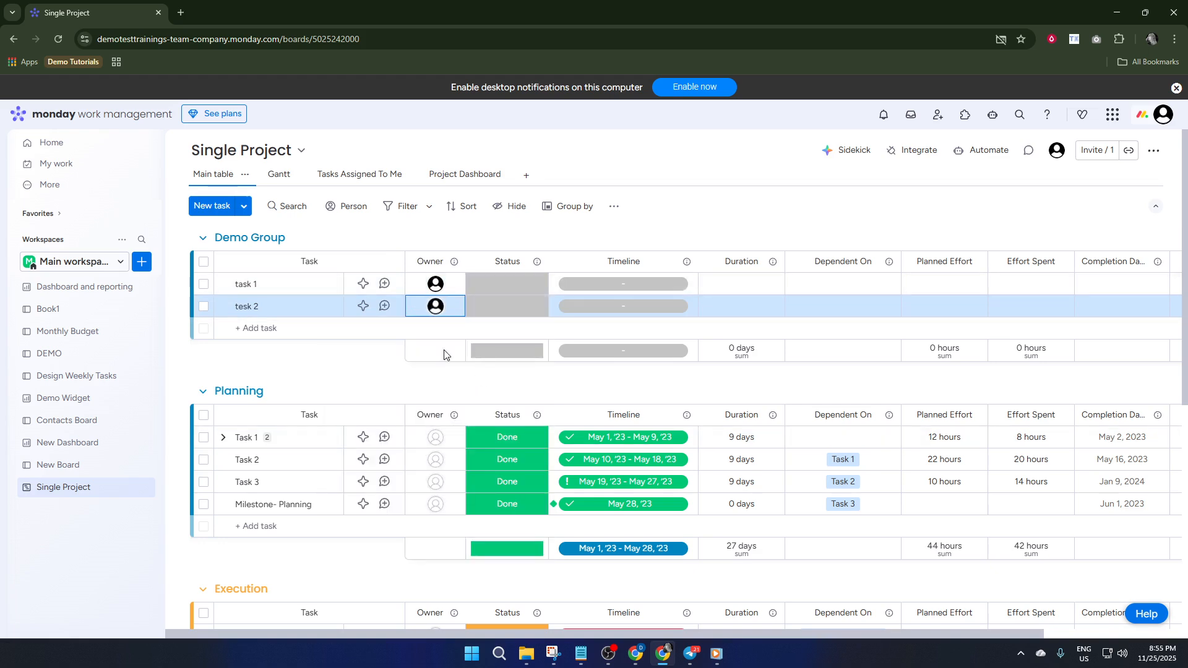
- Add a task named "task 3" to Demo Group and assign a suggested member as its owner
click(312, 330)
text(task 3)
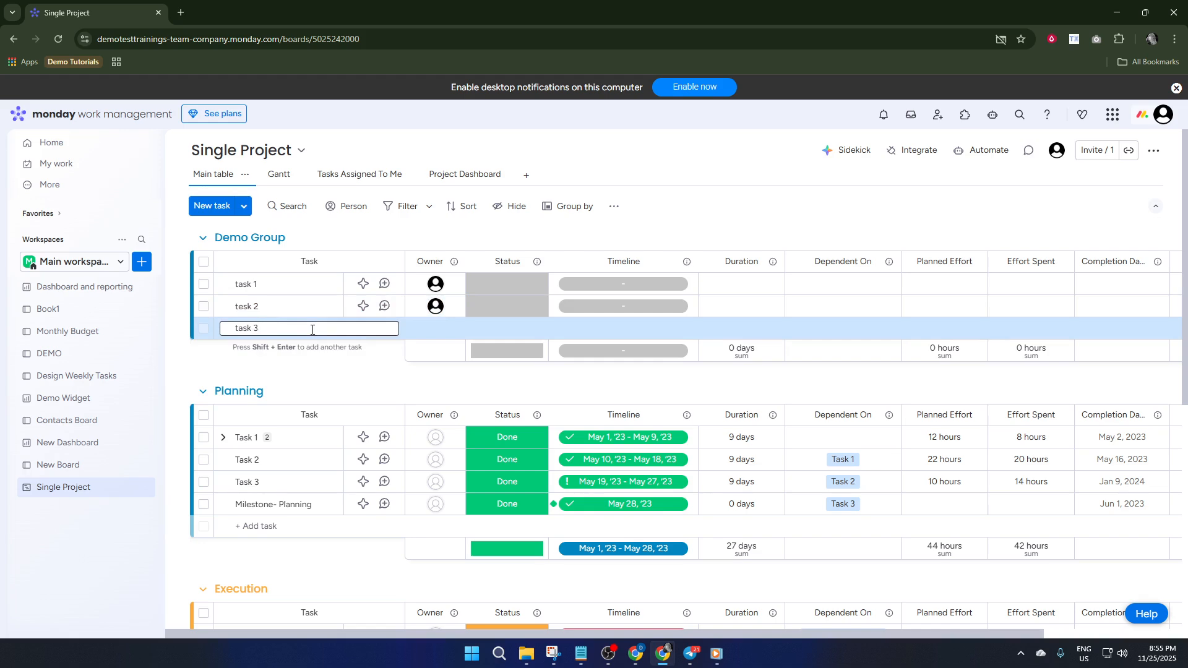
key(Return)
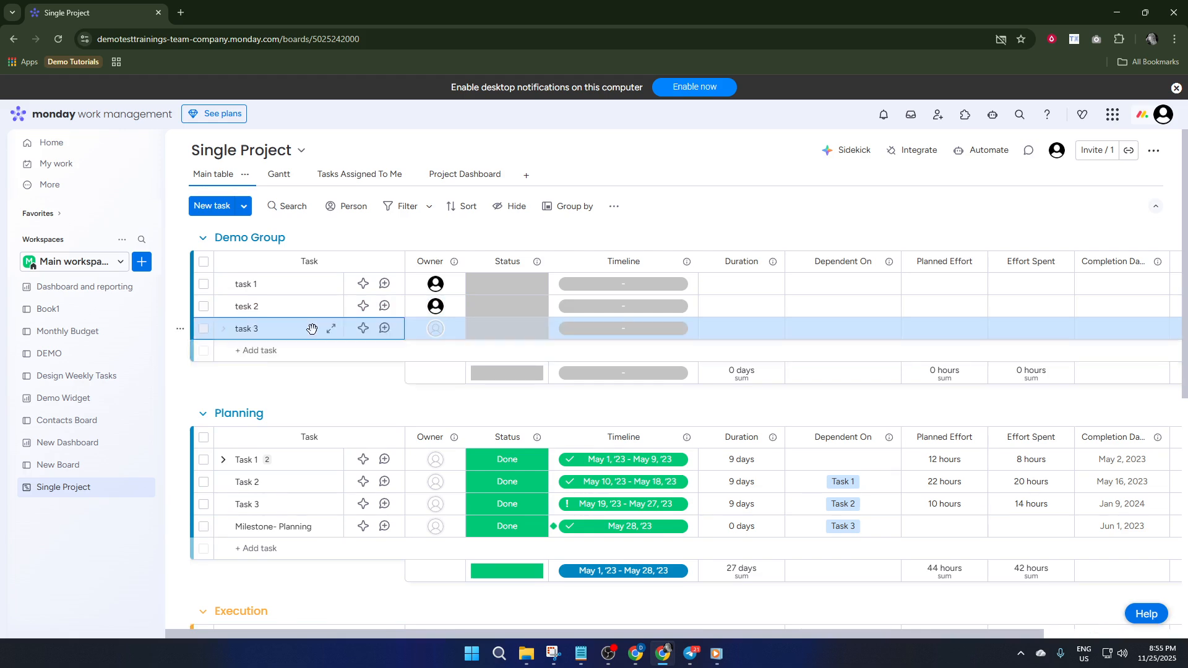
click(433, 336)
click(432, 459)
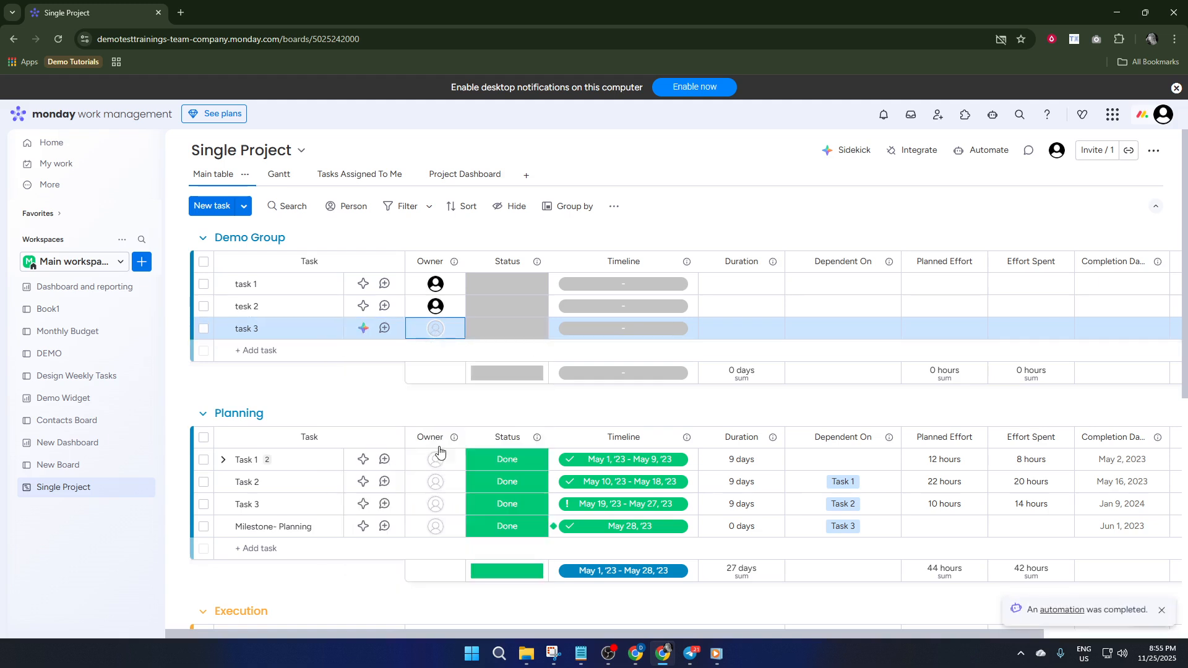
- Add a Kanban view and a Gantt view to the Single Project board, and return to the Kanban view
click(524, 177)
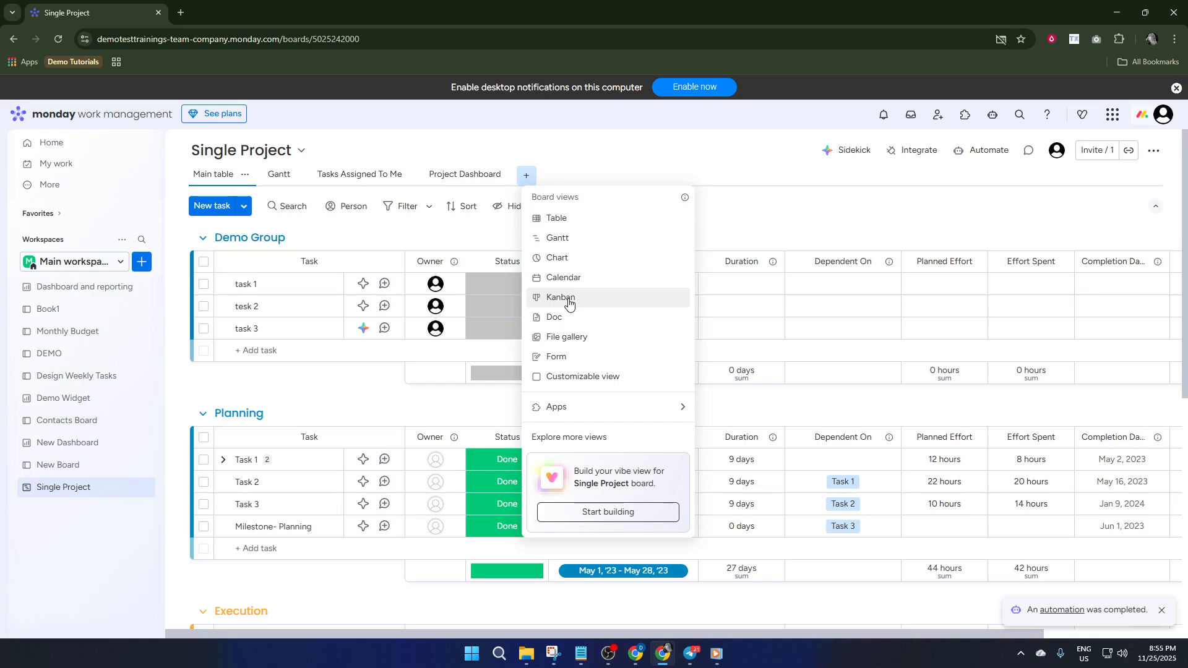
click(568, 300)
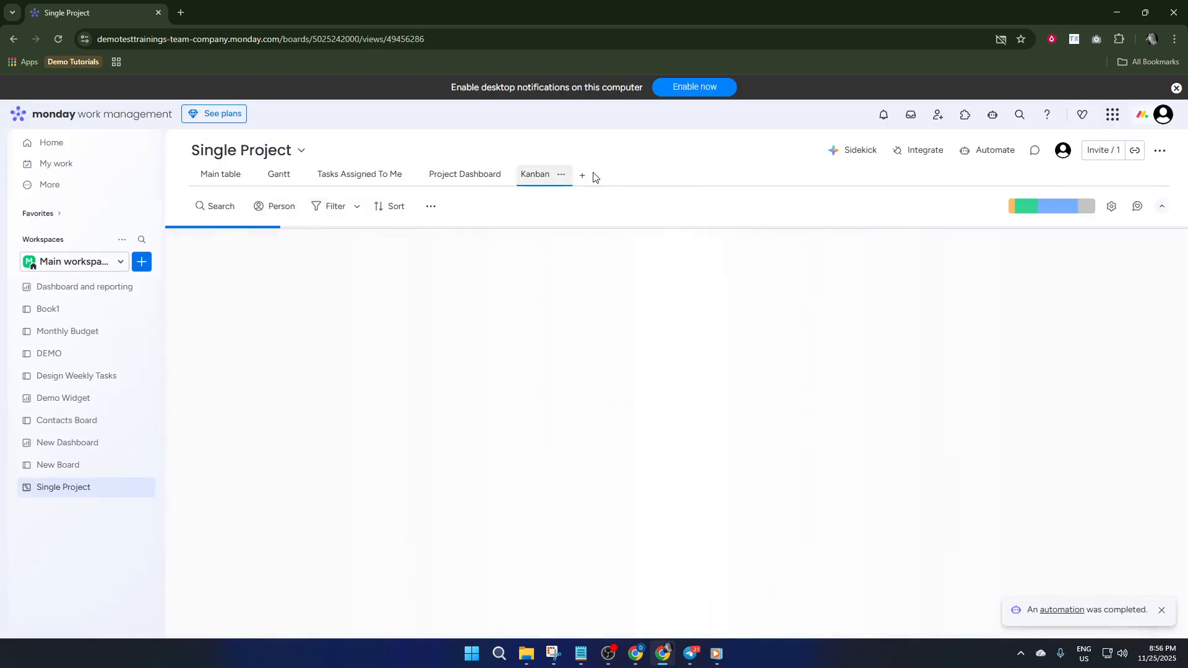
click(582, 175)
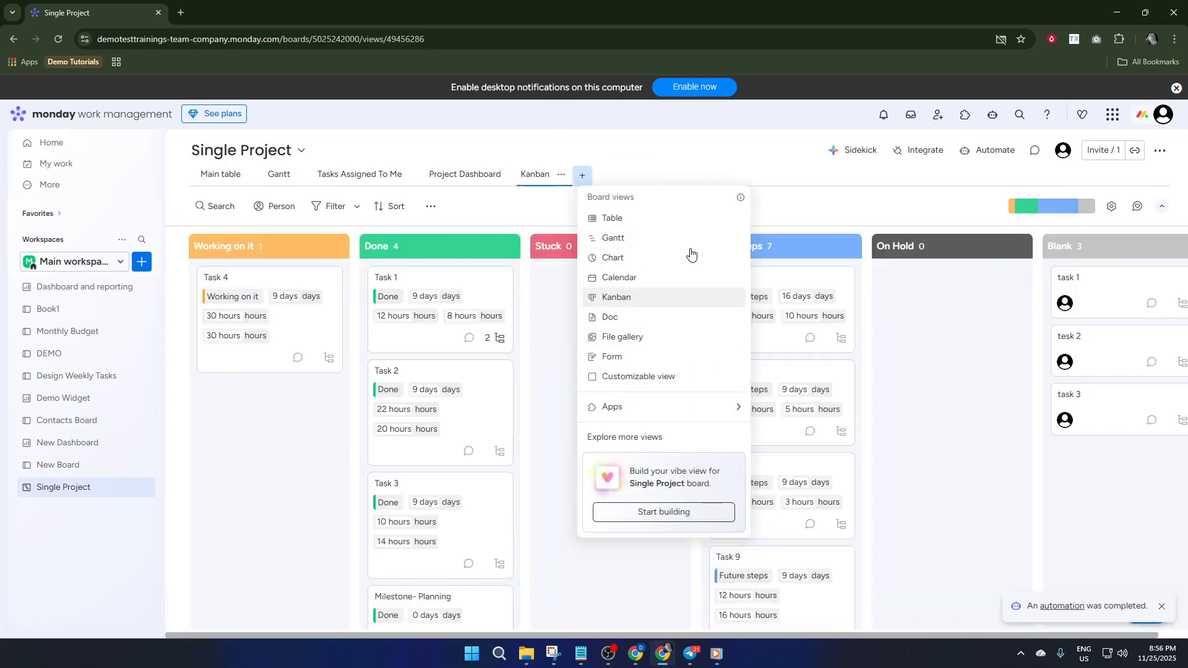
click(628, 241)
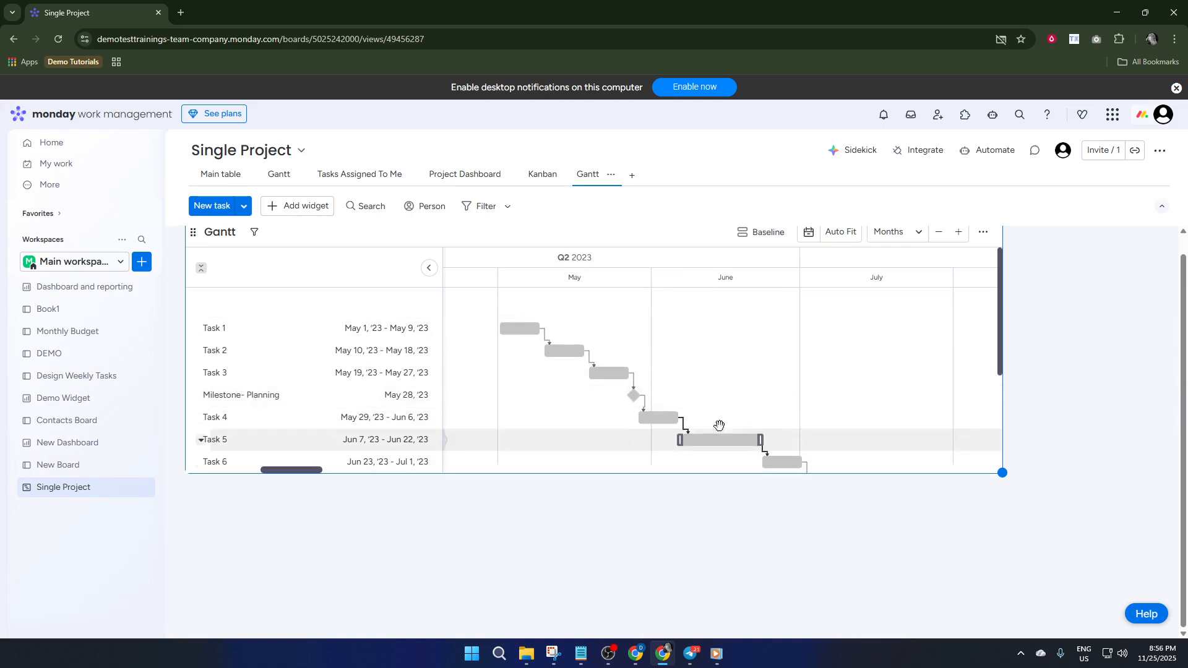
click(548, 179)
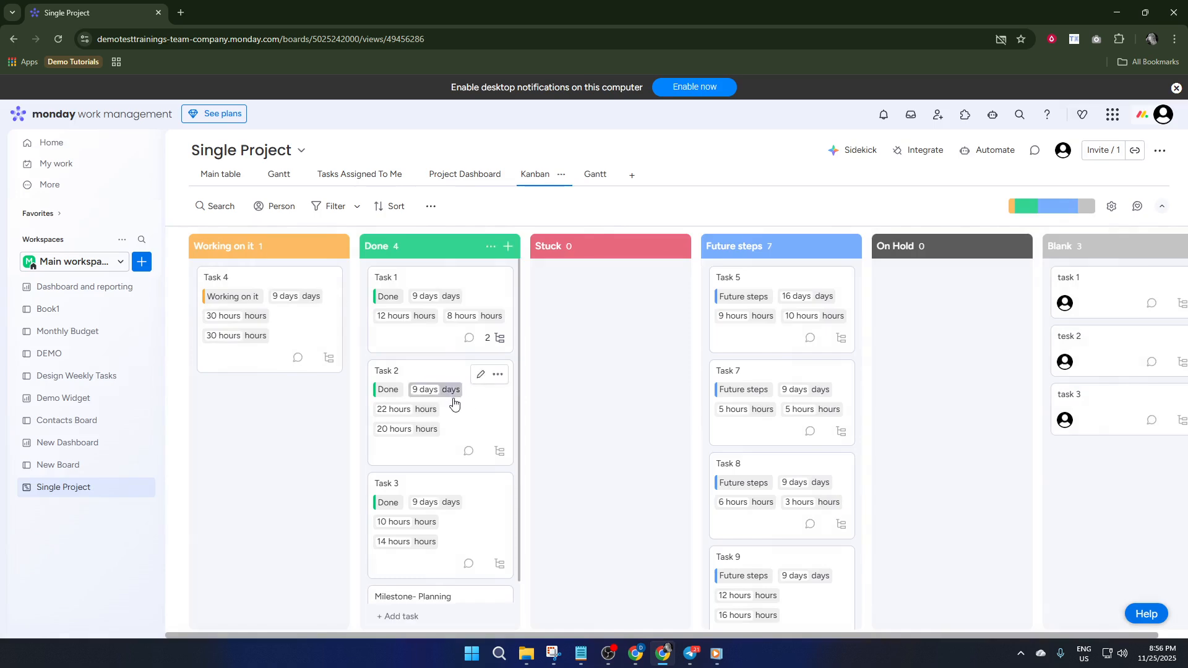
- Move the Task 2 card from Done to Stuck and undo the move
drag(516, 394, 603, 317)
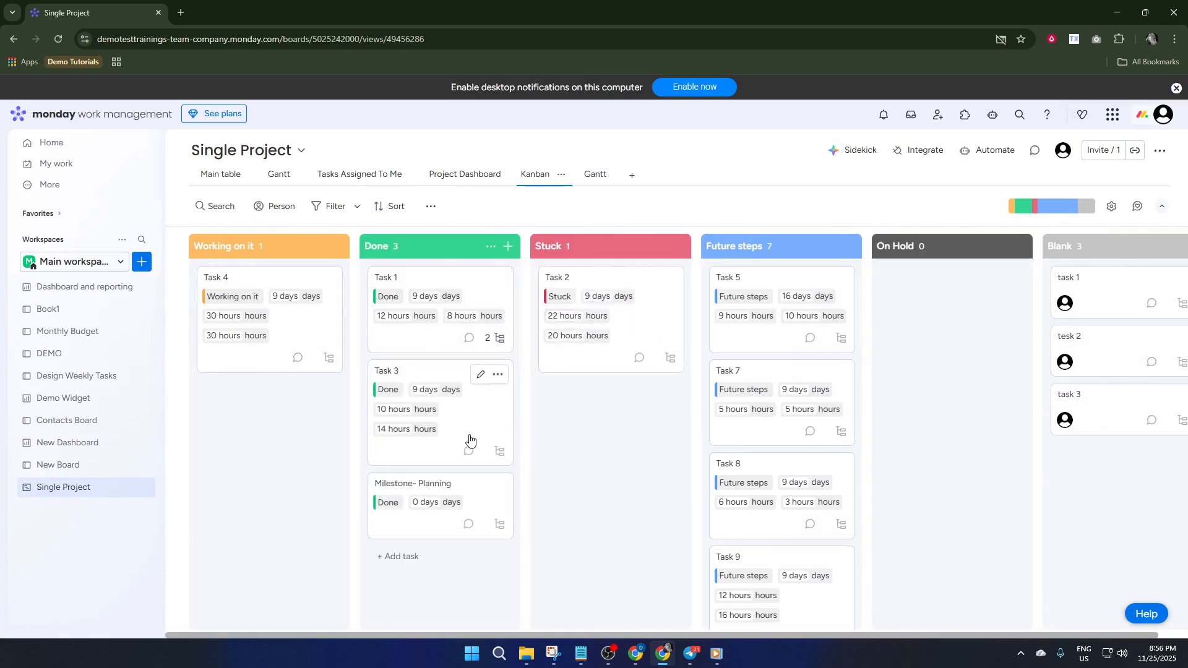
key(ctrl+z)
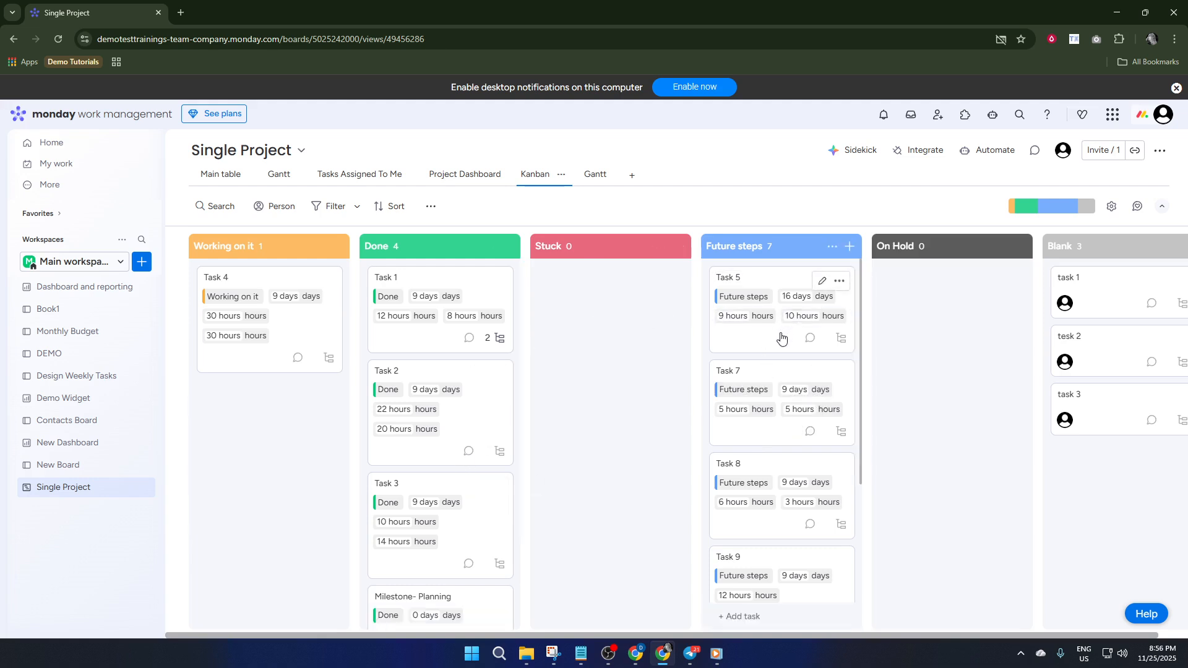
- Move Task 5 from Future steps to Stuck, and move task 1 and task 3 from Blank to On Hold
drag(748, 339, 621, 340)
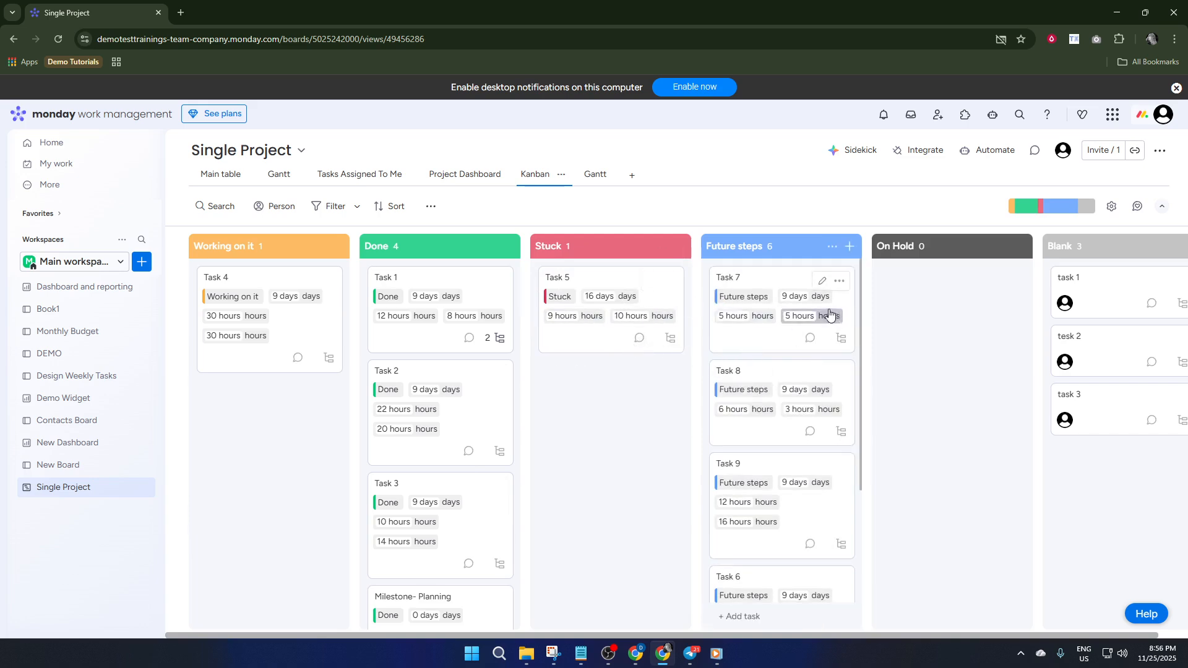
drag(1096, 302, 906, 307)
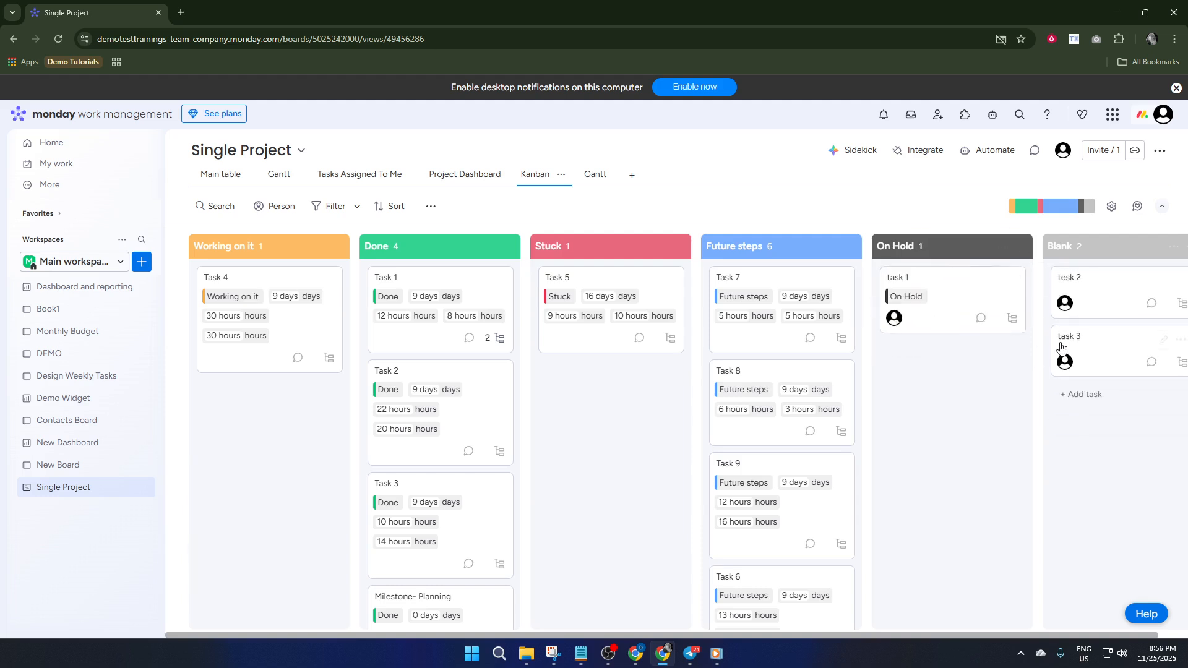
drag(1095, 355, 909, 370)
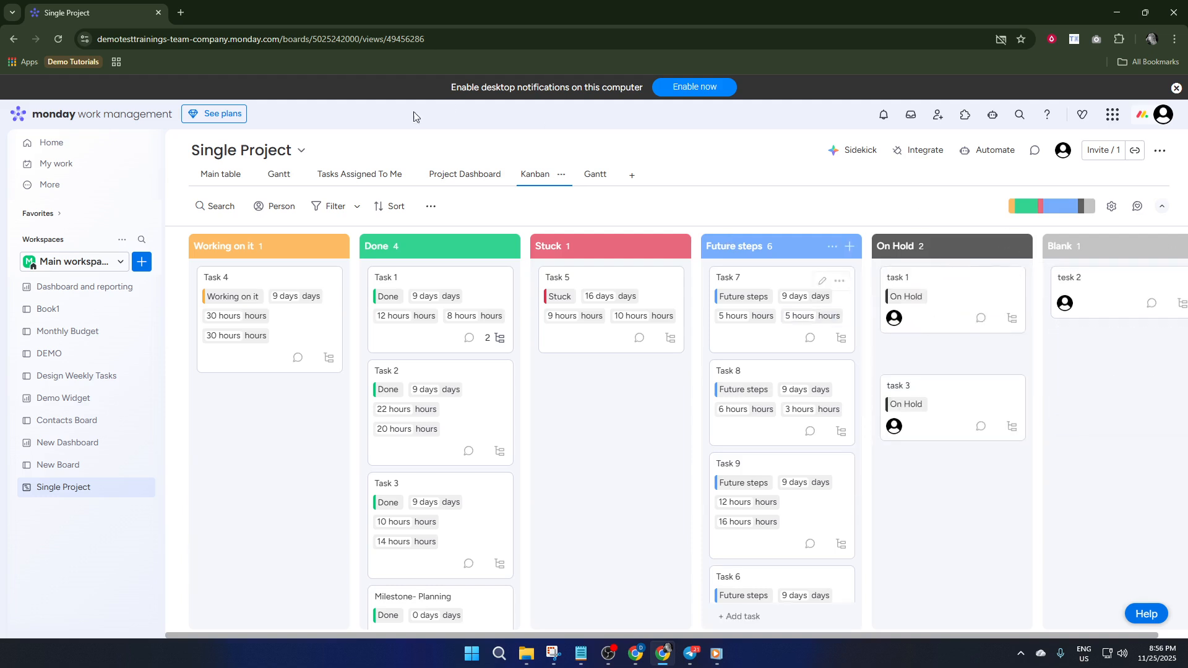
- Return to the Main table view of the Single Project board and copy the board's link
click(277, 175)
click(228, 180)
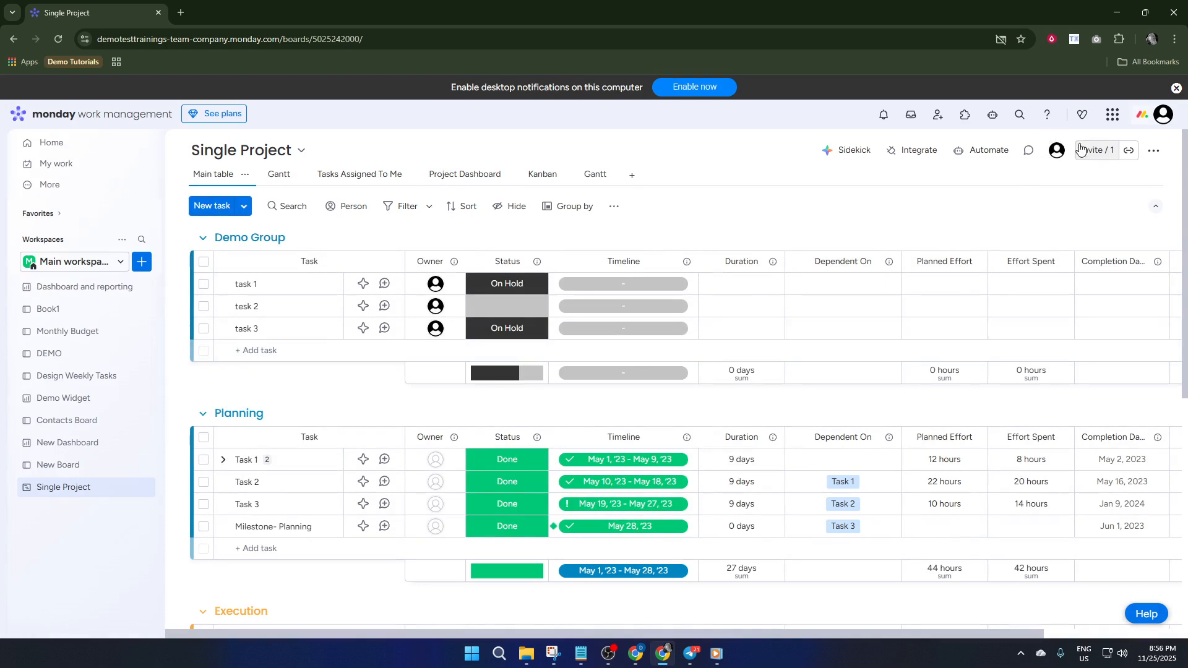
click(1126, 153)
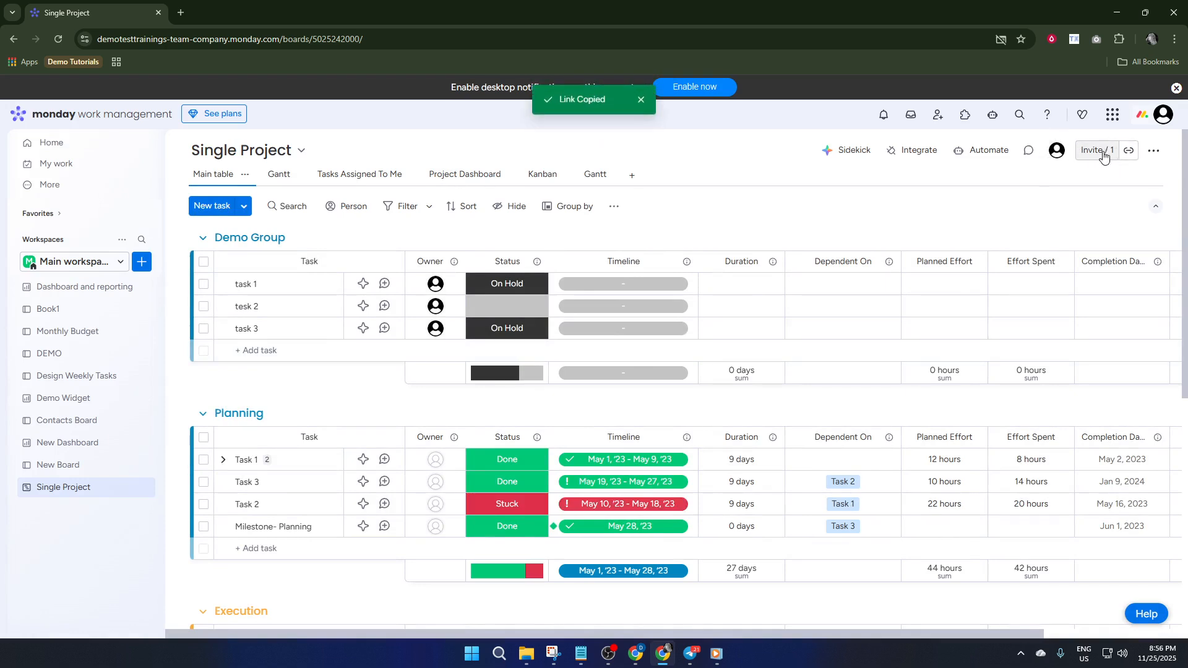
- Open the board's invitation dialog and invite a new member with their email address
click(1103, 158)
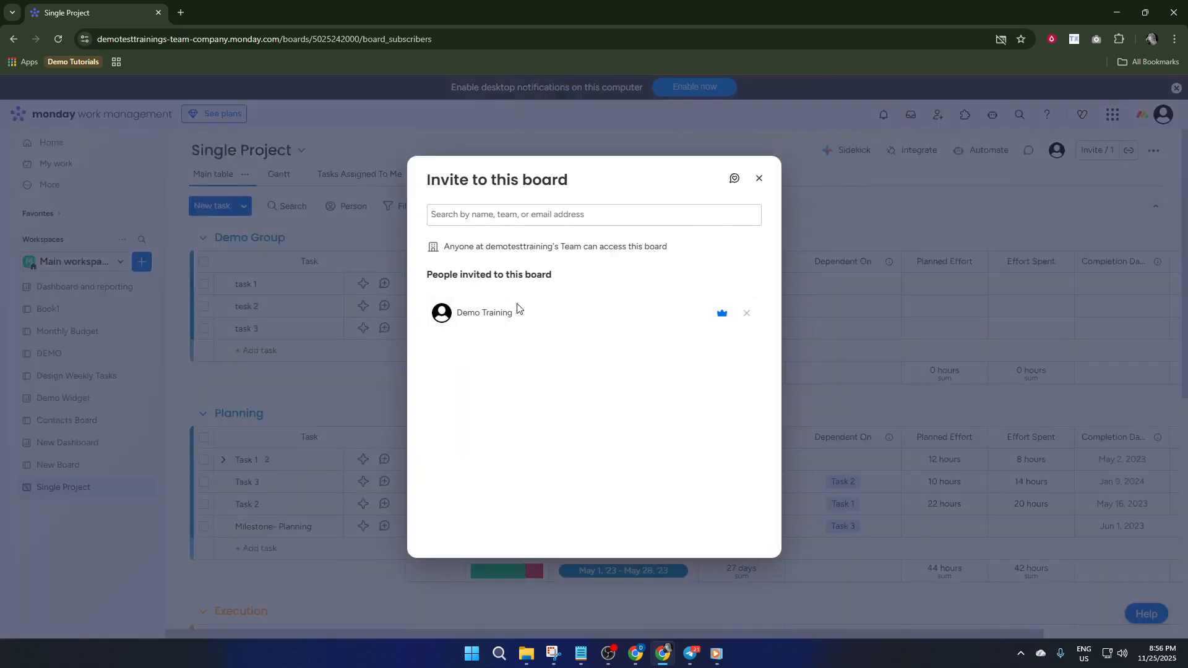
click(592, 215)
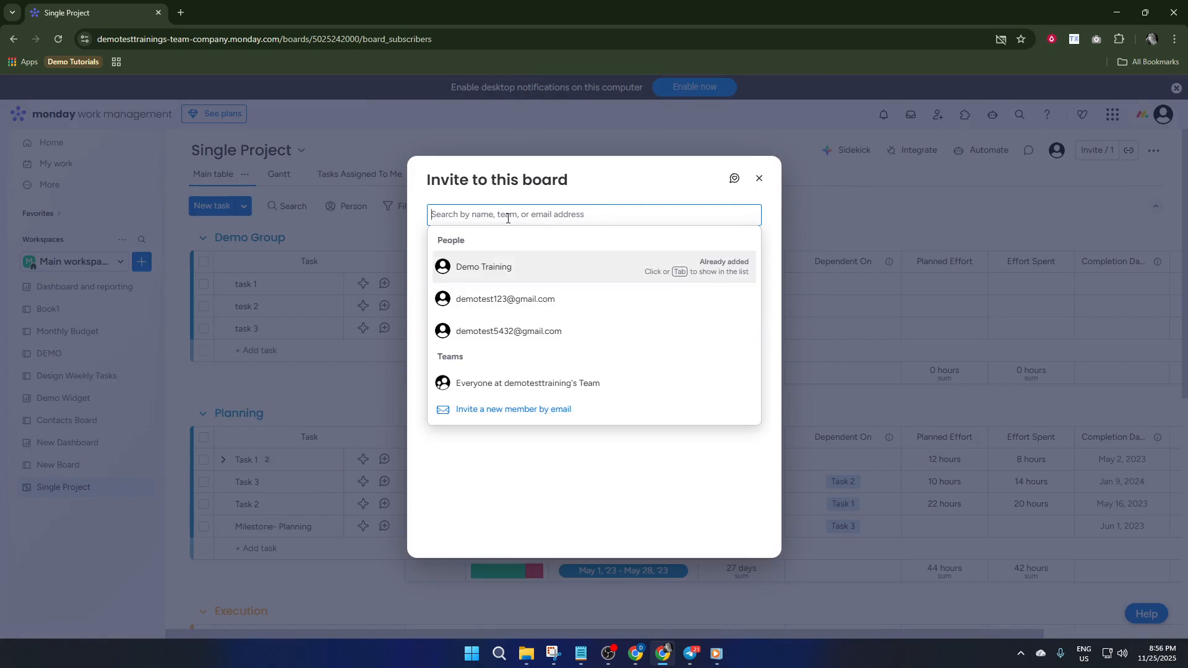
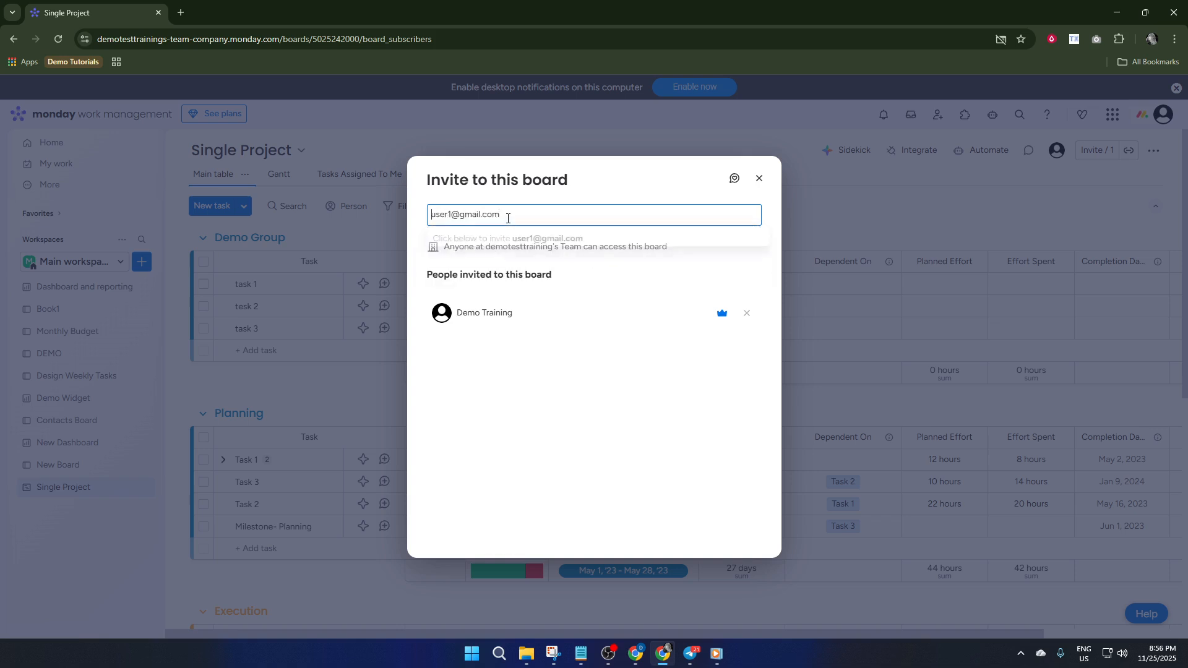
key(Return)
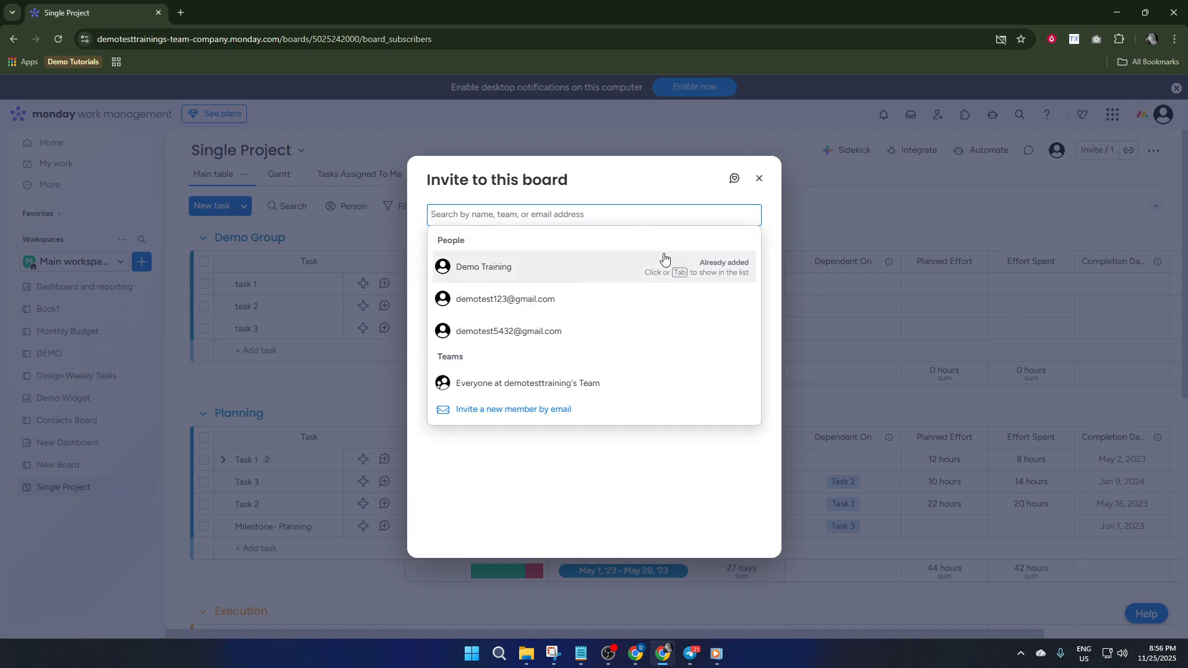